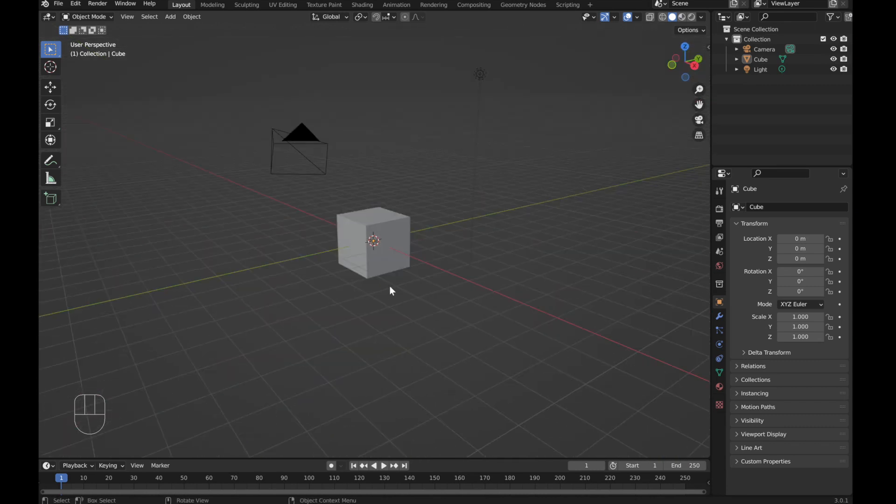
# Step: Open the sidebar and set the cube's X dimension to 1.8 m
pyautogui.press('n')
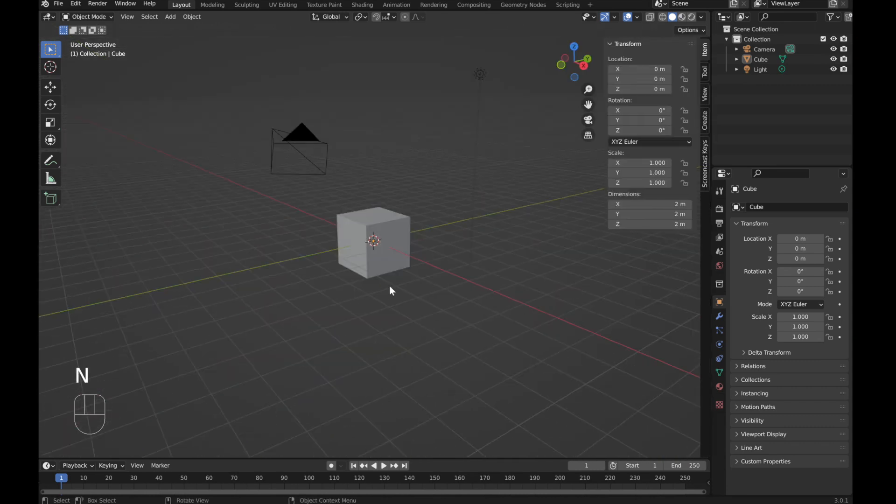
pyautogui.click(667, 207)
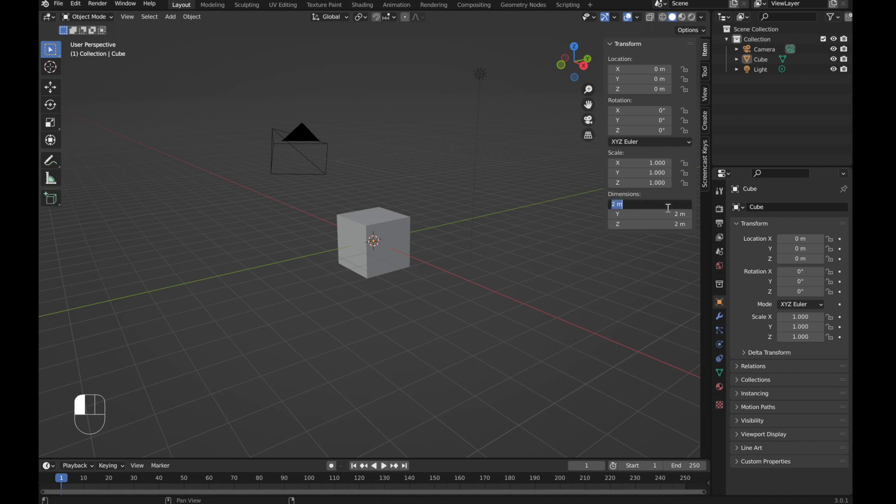
pyautogui.write('1.8')
pyautogui.press('Return')
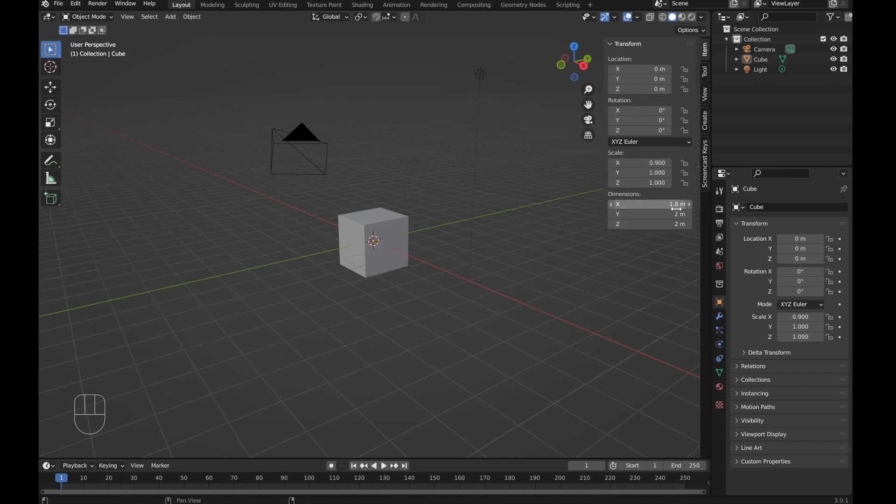
# Step: Set the cube's Y dimension to 0.8 m and its Z dimension to 0.12 m
pyautogui.click(678, 213)
pyautogui.write('0')
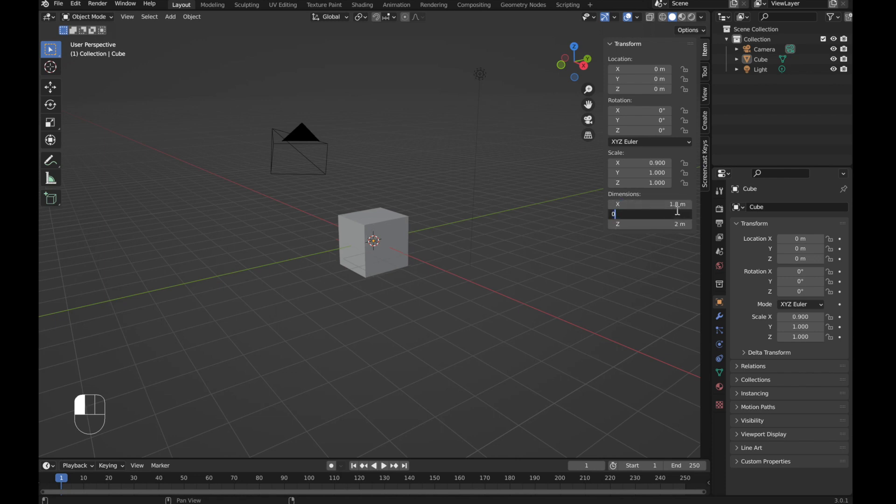
pyautogui.write('.8')
pyautogui.press('Tab')
pyautogui.write('0')
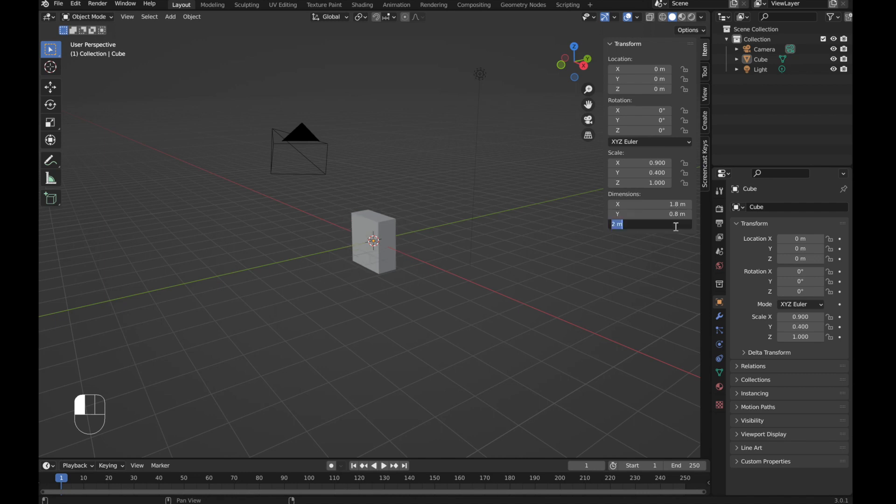
pyautogui.write('.12')
pyautogui.press('Return')
# Step: Select the flattened cube, enter Edit Mode and add a Bevel modifier to it
pyautogui.moveTo(467, 290); pyautogui.dragTo(411, 298, button='middle')
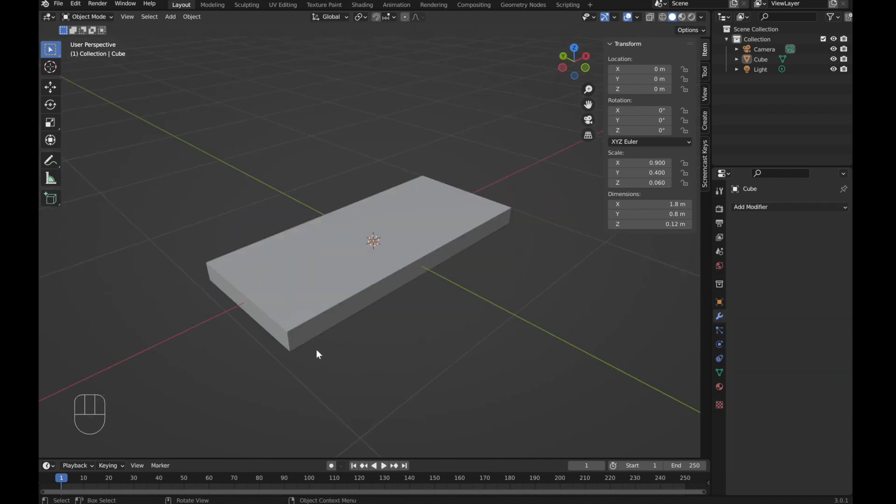
pyautogui.click(346, 289)
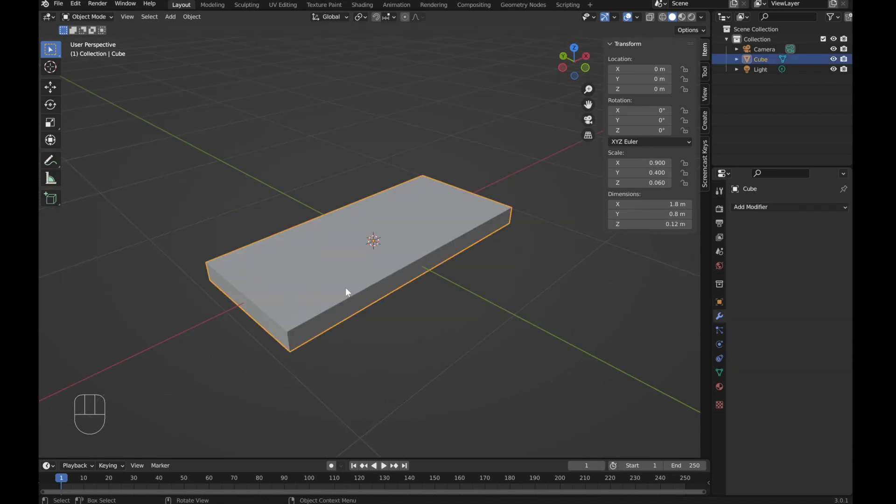
pyautogui.press('Tab')
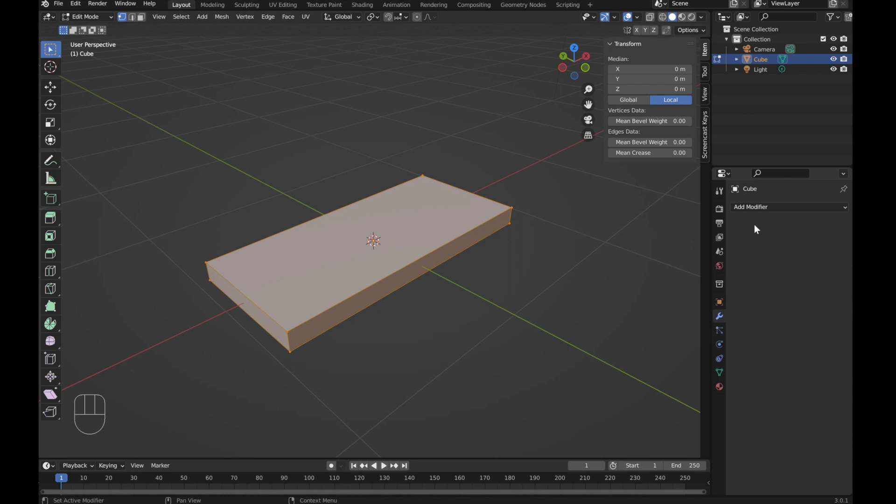
pyautogui.click(767, 207)
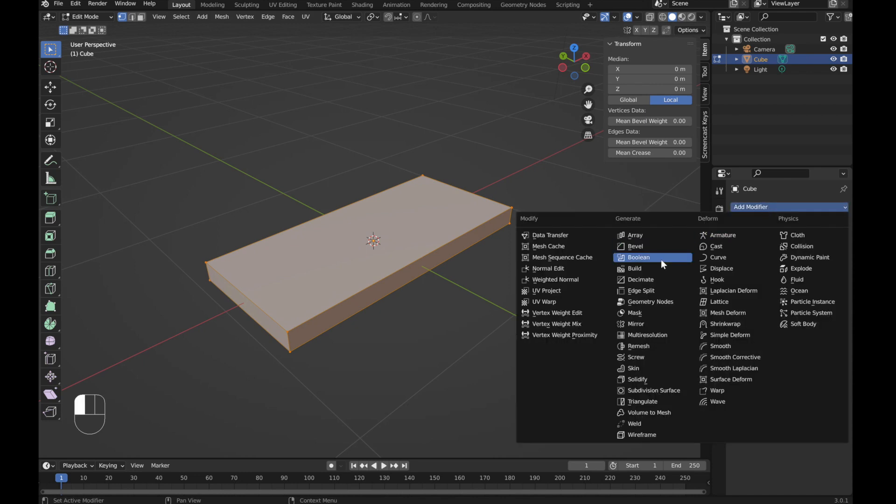
pyautogui.click(644, 247)
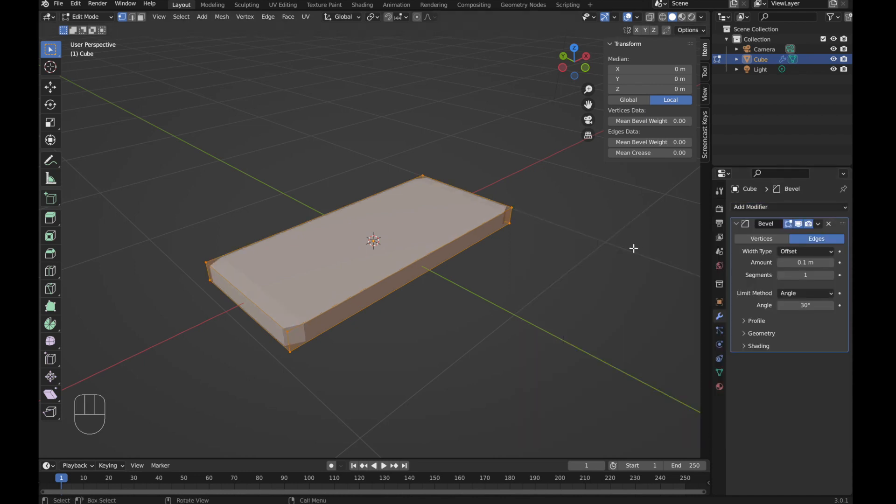
# Step: Set the Bevel modifier's amount to 0.05 m and its segments to 3
pyautogui.click(779, 261)
pyautogui.click(779, 260)
pyautogui.click(779, 260)
pyautogui.click(779, 263)
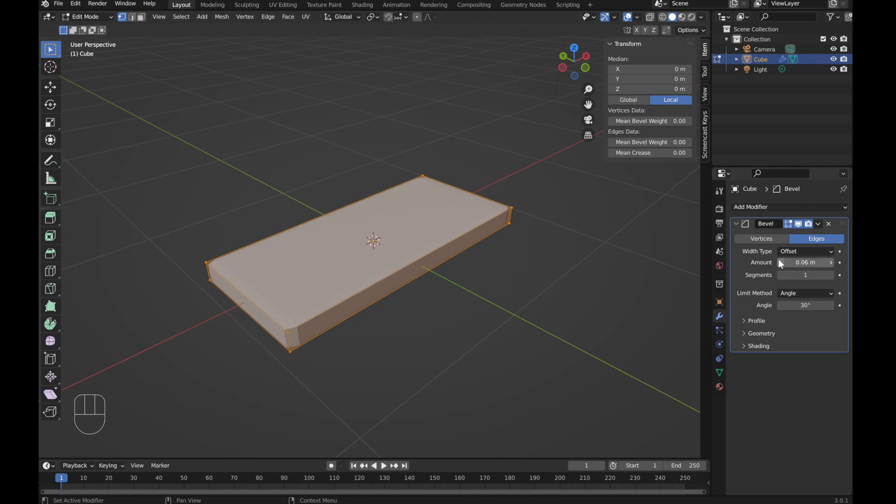
pyautogui.click(779, 263)
pyautogui.click(830, 274)
pyautogui.click(830, 275)
# Step: Insert a lengthwise loop cut and slide it close to the slab's back edge
pyautogui.moveTo(464, 342); pyautogui.dragTo(508, 331, button='middle')
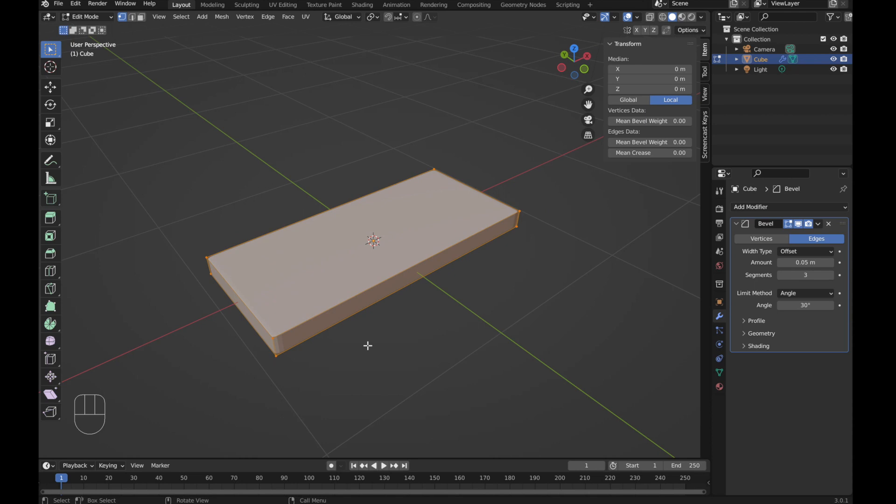
pyautogui.scroll(2, 365, 310)
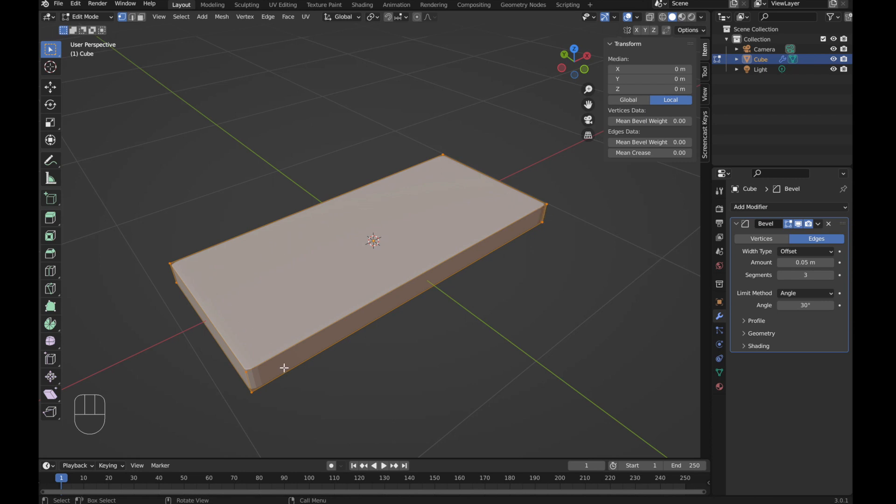
pyautogui.hotkey('ctrl', 'r')
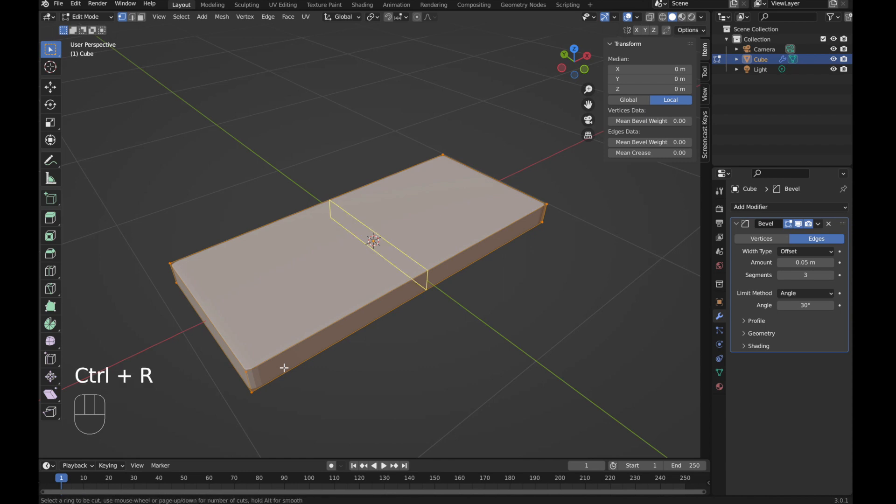
pyautogui.click(521, 181)
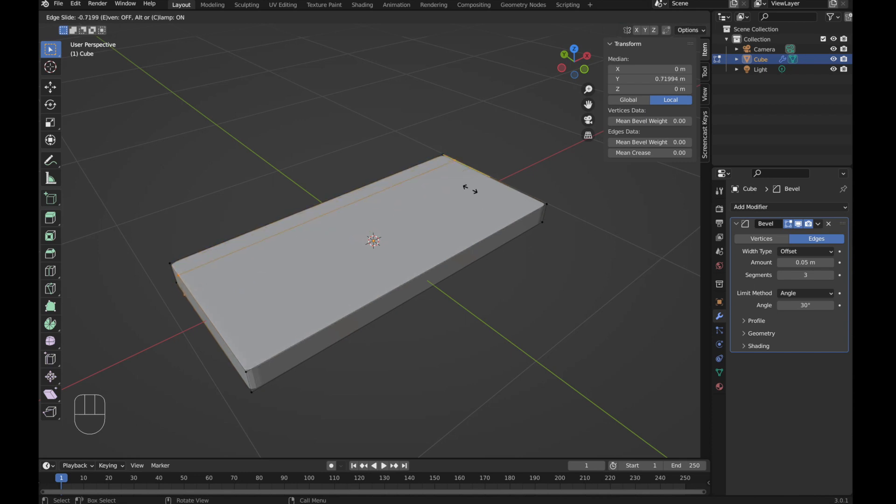
pyautogui.click(470, 189)
# Step: Insert a crosswise loop cut at the slab's middle and bevel it wide to create loops near both short ends
pyautogui.moveTo(470, 189); pyautogui.dragTo(390, 253, button='middle')
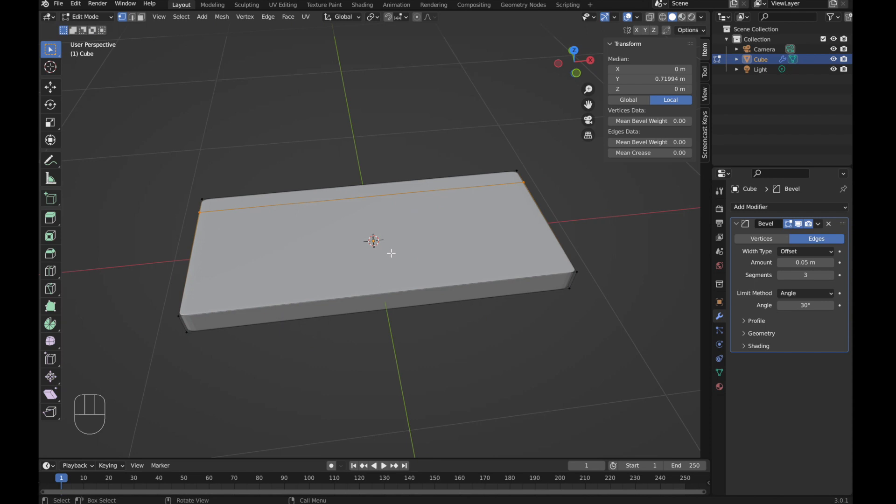
pyautogui.hotkey('ctrl', 'r')
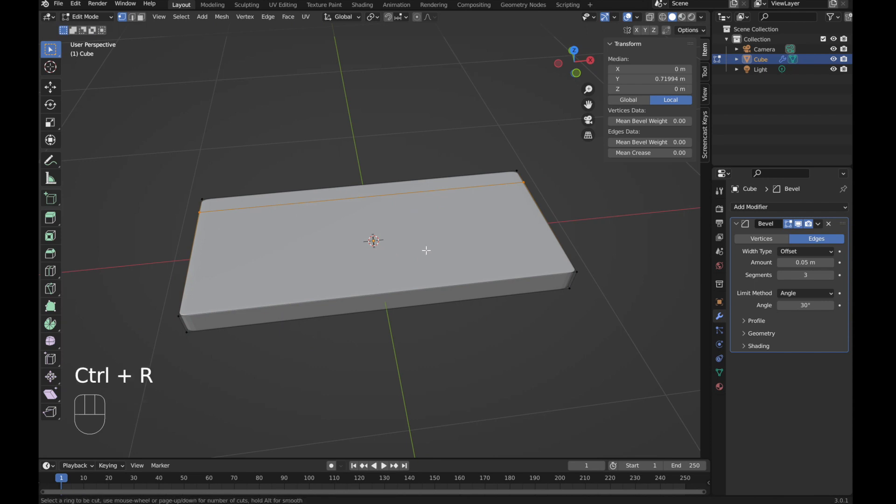
pyautogui.click(430, 304)
pyautogui.click(404, 294)
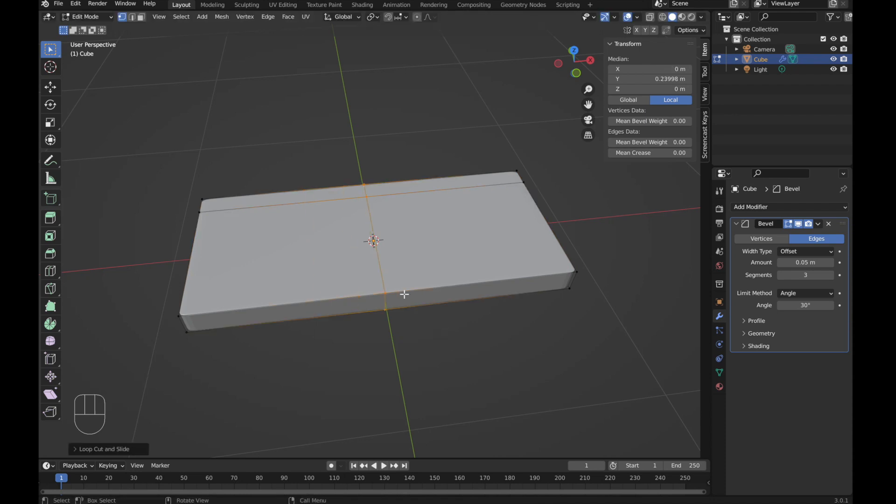
pyautogui.hotkey('ctrl', 'b')
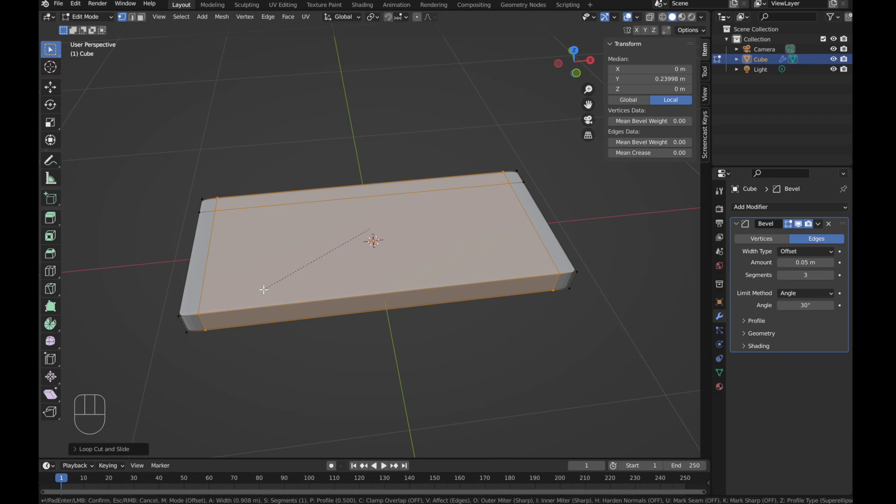
pyautogui.click(293, 276)
# Step: Switch to face selection, select the top strip faces along the back and both ends, and extrude them upward into backrest and armrests
pyautogui.moveTo(280, 276); pyautogui.dragTo(306, 271, button='middle')
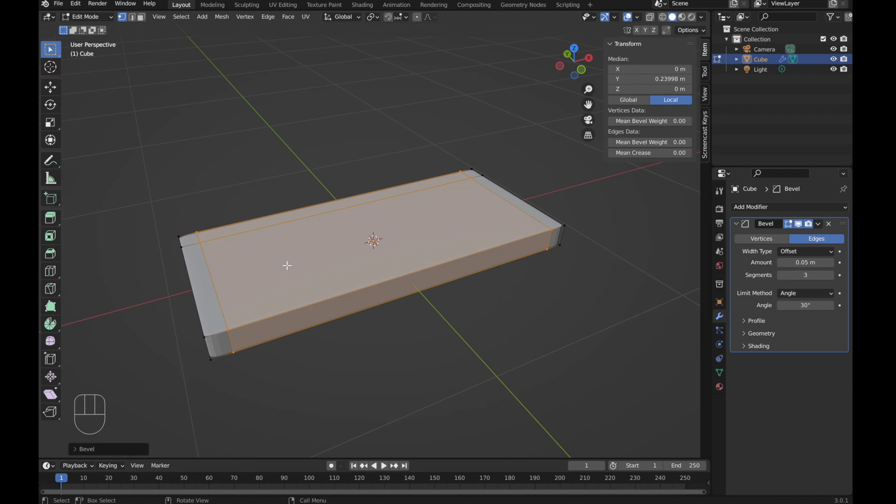
pyautogui.moveTo(234, 170); pyautogui.dragTo(223, 189, button='middle')
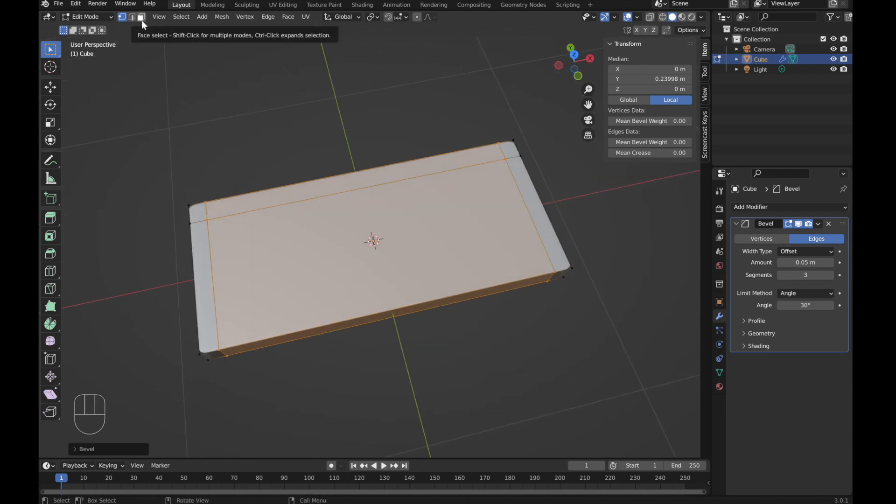
pyautogui.click(142, 20)
pyautogui.click(204, 252)
pyautogui.keyDown('shift'); pyautogui.click(198, 208); pyautogui.keyUp('shift')
pyautogui.keyDown('shift'); pyautogui.click(230, 204); pyautogui.keyUp('shift')
pyautogui.keyDown('shift'); pyautogui.click(509, 150); pyautogui.keyUp('shift')
pyautogui.keyDown('shift'); pyautogui.click(522, 172); pyautogui.keyUp('shift')
pyautogui.moveTo(409, 286); pyautogui.dragTo(430, 260, button='middle')
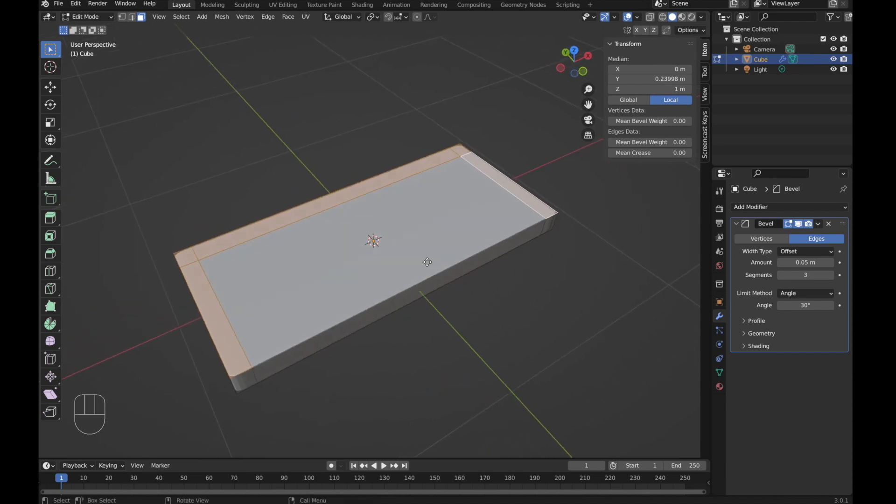
pyautogui.press('e')
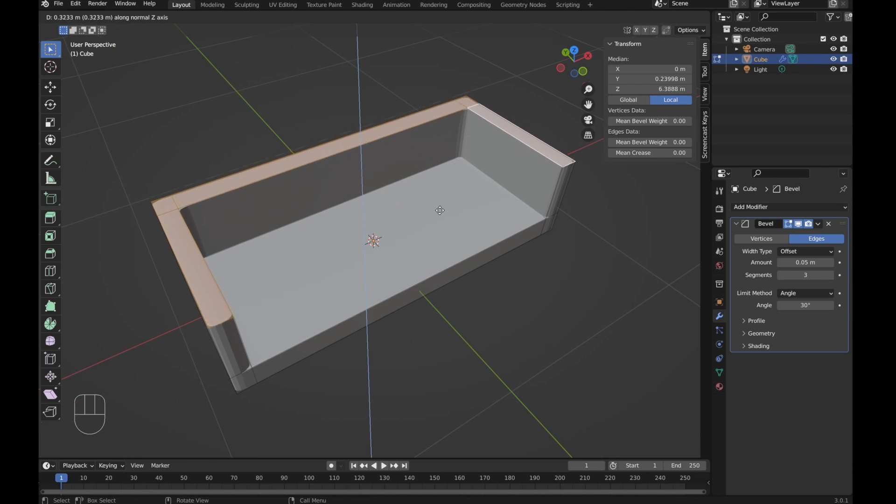
pyautogui.click(440, 210)
# Step: Duplicate the seat face in place and separate the copy into a new object
pyautogui.moveTo(390, 310); pyautogui.dragTo(391, 291, button='middle')
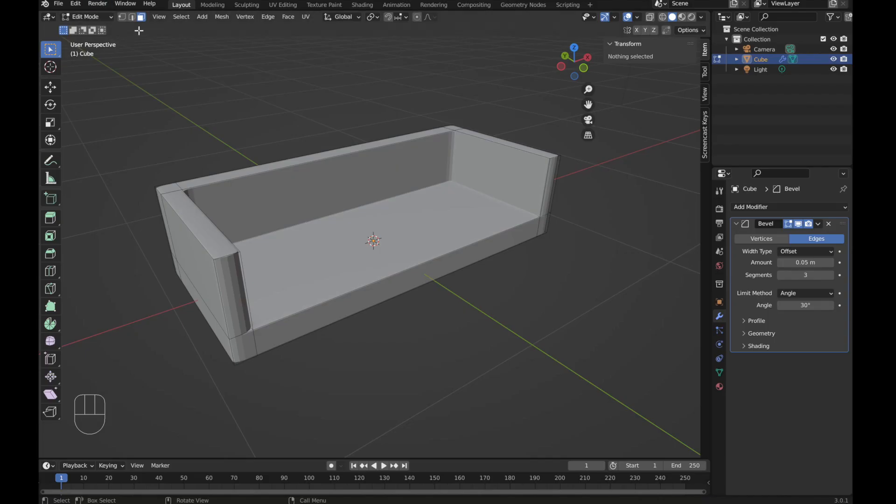
pyautogui.click(342, 239)
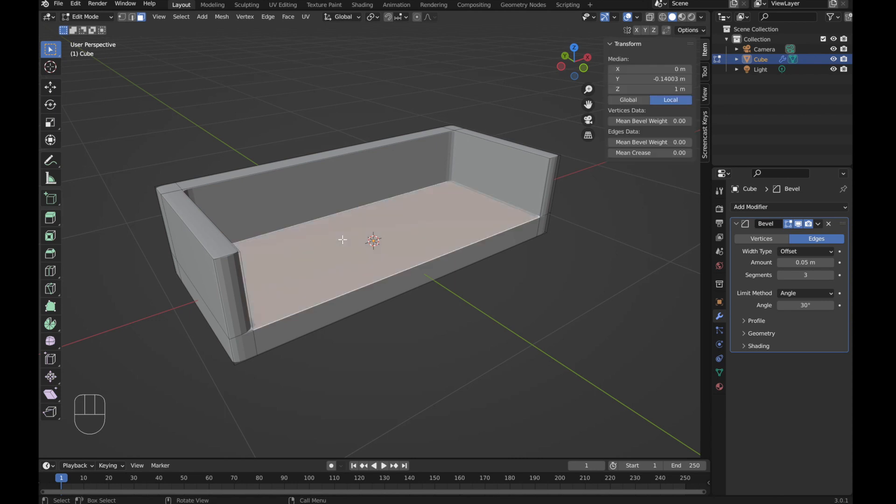
pyautogui.hotkey('shift', 'd')
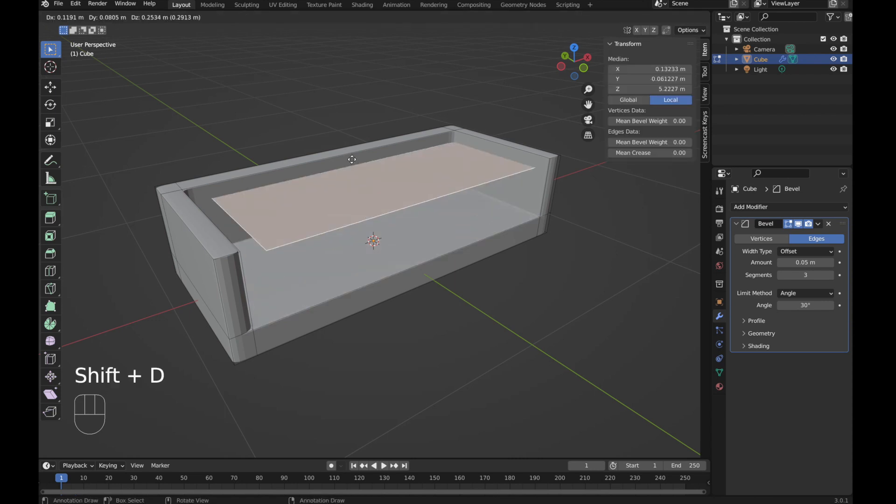
pyautogui.rightClick(355, 201)
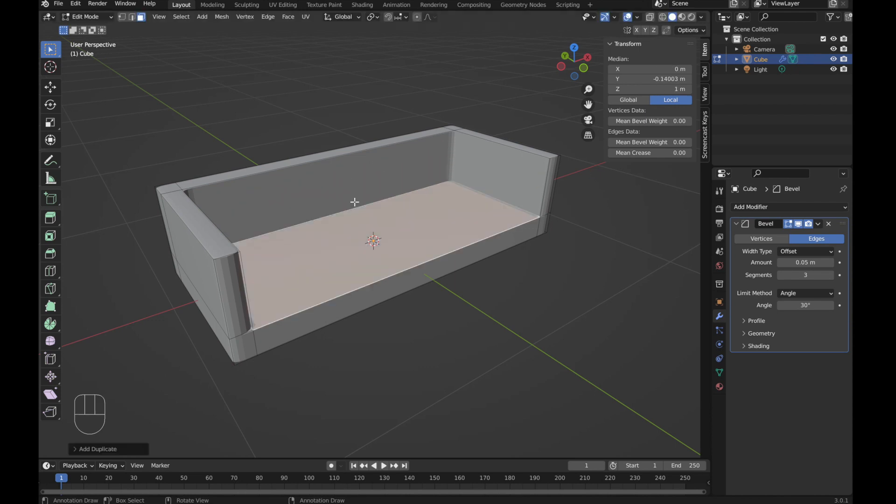
pyautogui.press('p')
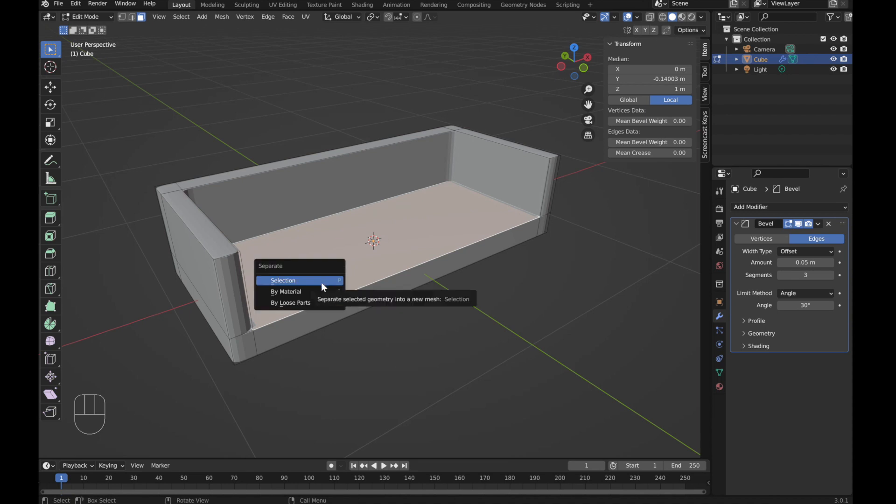
pyautogui.click(321, 280)
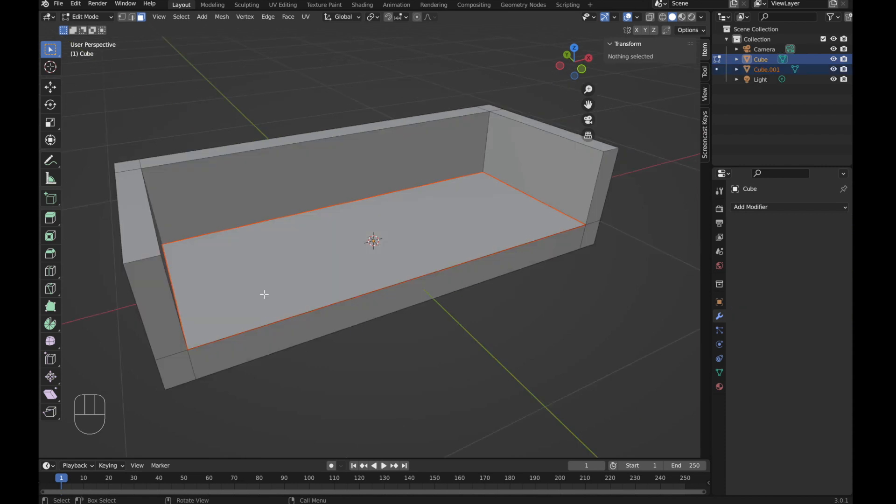
# Step: Return to Object Mode and select the separated seat object
pyautogui.press('Tab')
pyautogui.click(229, 192)
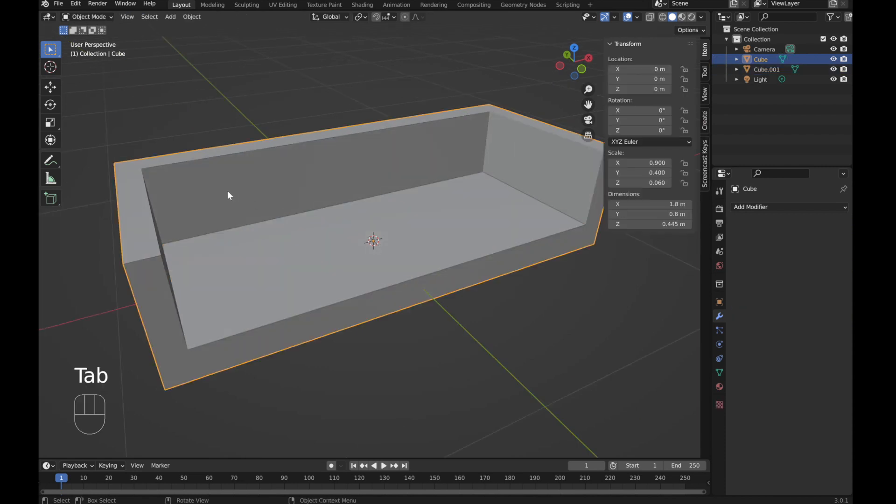
pyautogui.click(228, 257)
pyautogui.click(209, 202)
pyautogui.click(231, 267)
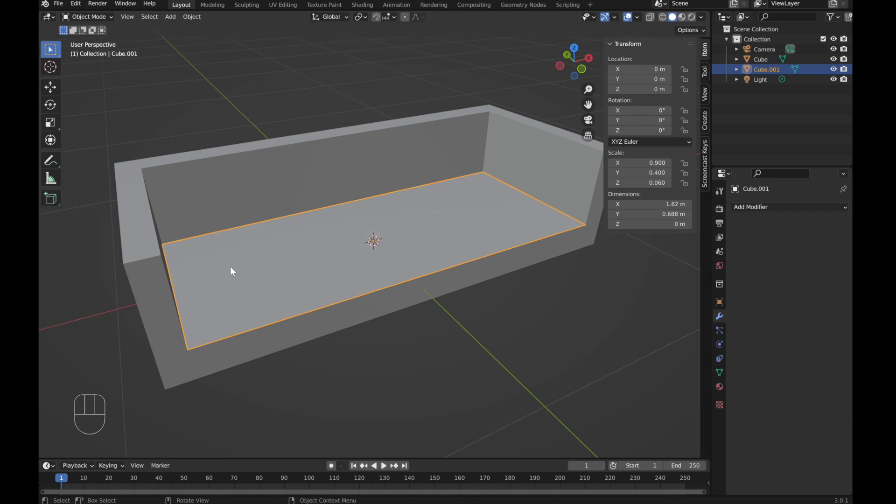
# Step: Enter Edit Mode on the seat, select all of it and extrude it upward into a cushion
pyautogui.press('Tab')
pyautogui.press('a')
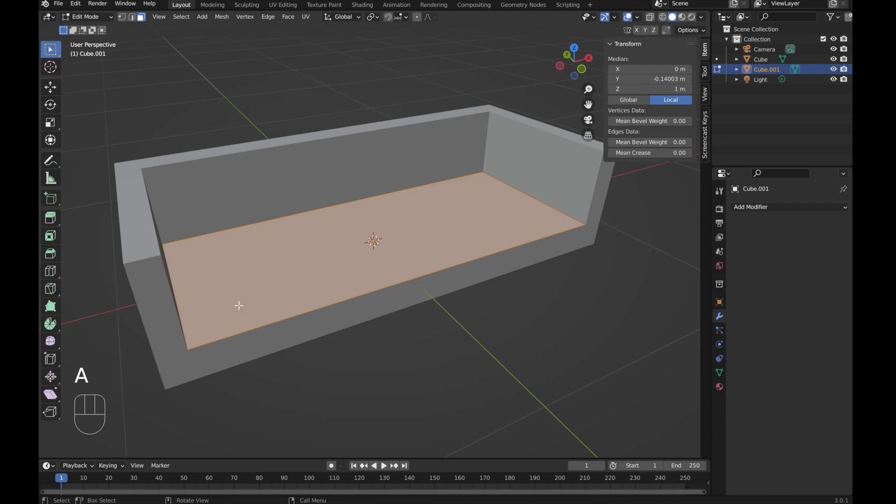
pyautogui.moveTo(237, 296); pyautogui.dragTo(236, 294, button='middle')
pyautogui.press('e')
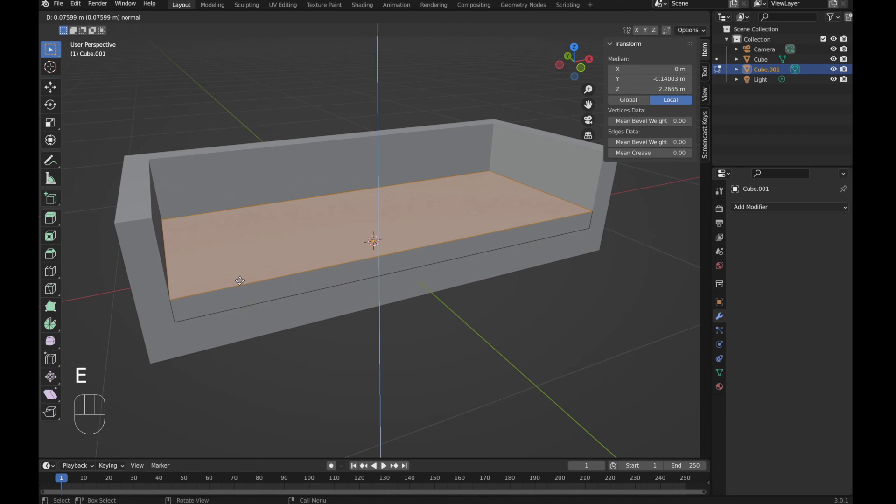
pyautogui.click(240, 281)
# Step: Add a Bevel modifier to the cushion with an amount of 0.05 m and 3 segments
pyautogui.moveTo(340, 296); pyautogui.dragTo(299, 280, button='middle')
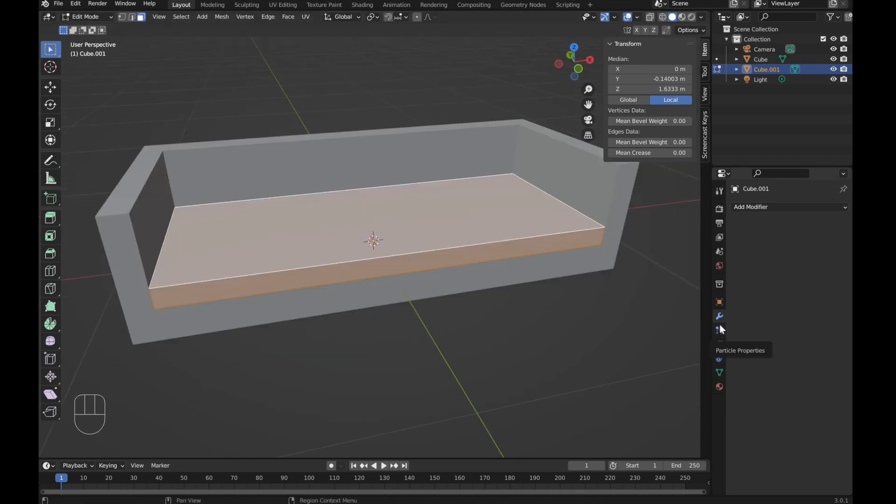
pyautogui.click(782, 205)
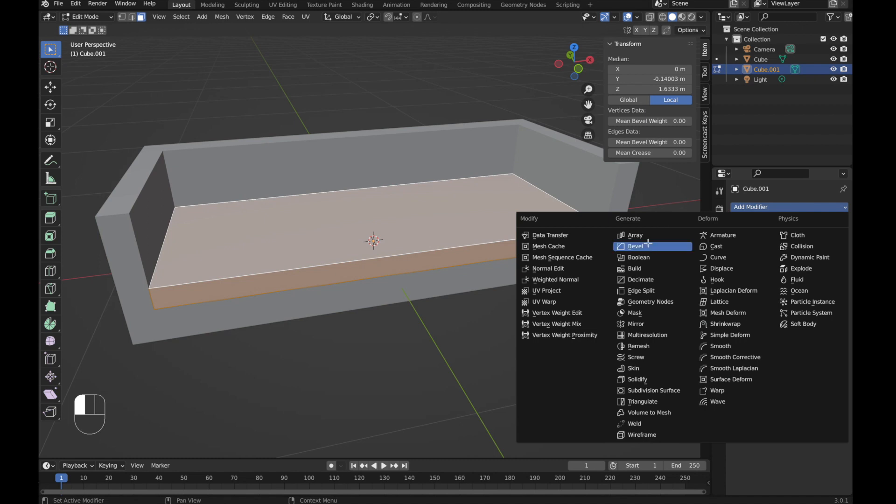
pyautogui.click(634, 247)
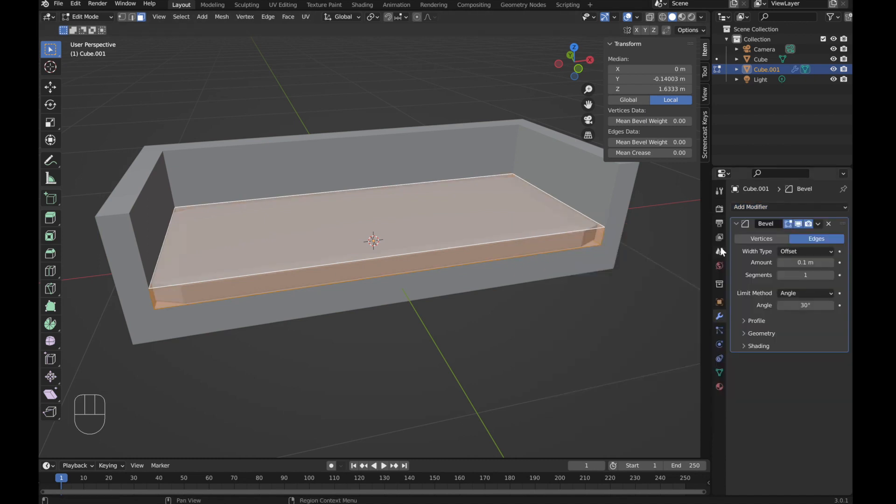
pyautogui.click(778, 262)
pyautogui.click(778, 262)
pyautogui.click(778, 262)
pyautogui.click(779, 262)
pyautogui.click(778, 263)
pyautogui.click(831, 275)
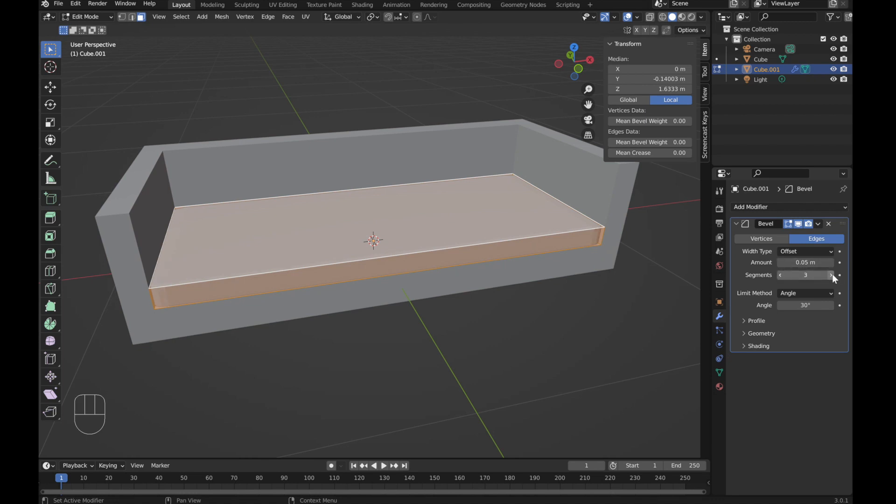
# Step: Return to Object Mode and shade the cushion smooth
pyautogui.moveTo(524, 330)
pyautogui.mouseDown(button='middle')
pyautogui.moveTo(476, 337)
pyautogui.moveTo(588, 326)
pyautogui.moveTo(534, 327)
pyautogui.mouseUp(button='middle')
pyautogui.press('Tab')
pyautogui.rightClick(292, 259)
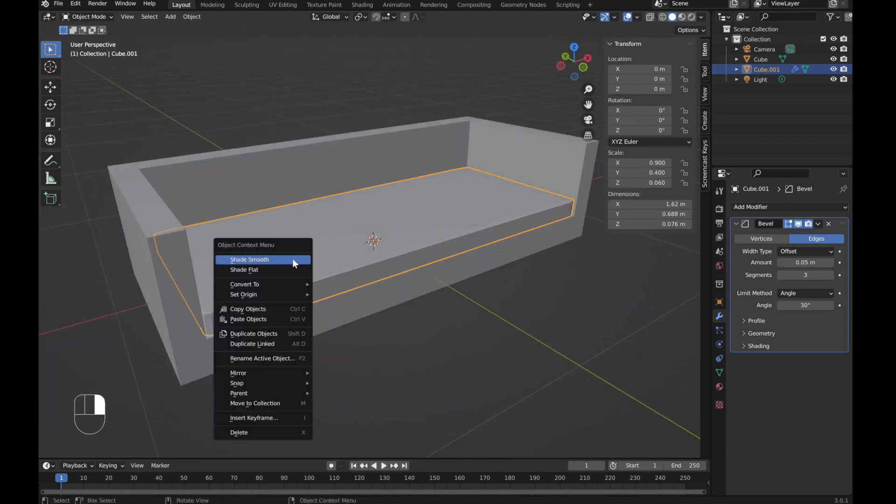
pyautogui.click(251, 259)
# Step: Select the sofa body and shade it smooth
pyautogui.moveTo(446, 260); pyautogui.dragTo(108, 240, button='middle')
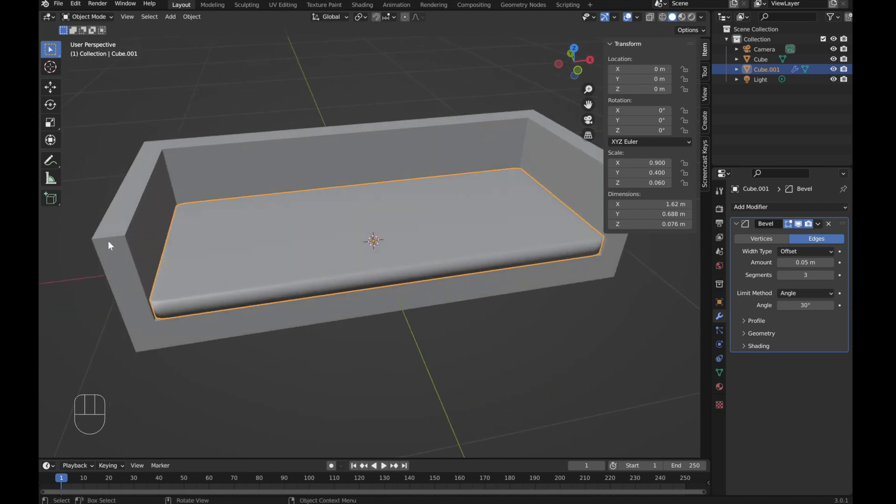
pyautogui.click(122, 261)
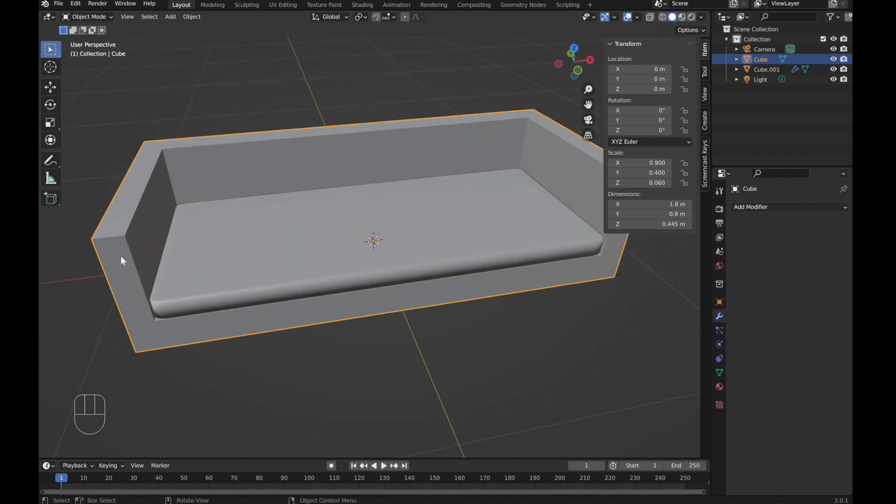
pyautogui.rightClick(122, 261)
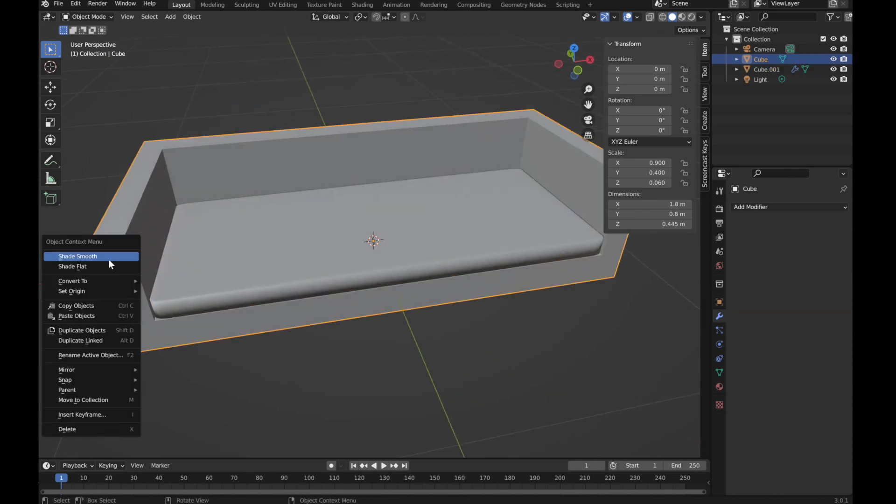
pyautogui.click(83, 256)
# Step: Duplicate the seat cushion and move the copy up along Z by about 0.1 m
pyautogui.moveTo(538, 243); pyautogui.dragTo(392, 315, button='middle')
pyautogui.click(392, 314)
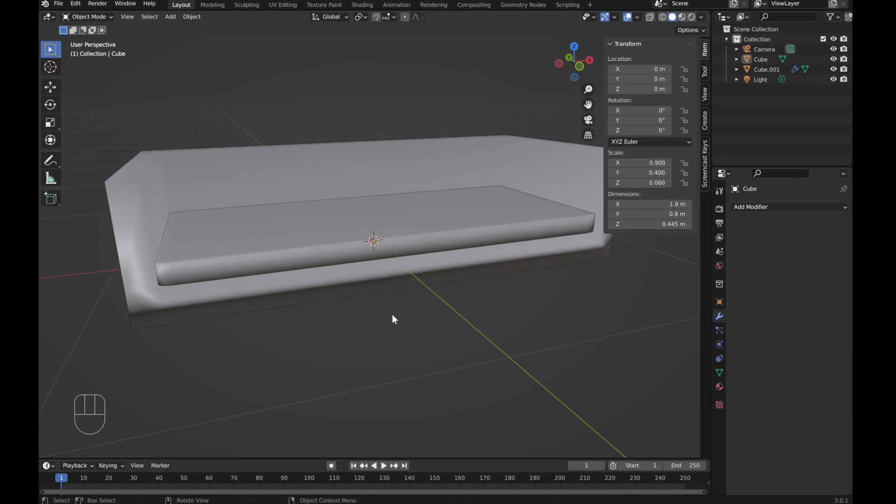
pyautogui.moveTo(465, 293); pyautogui.dragTo(305, 278, button='middle')
pyautogui.click(286, 279)
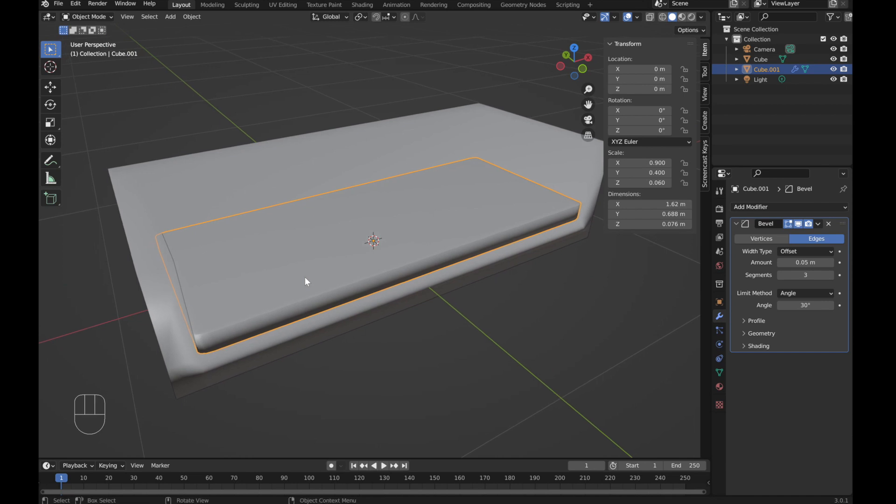
pyautogui.hotkey('shift', 'd')
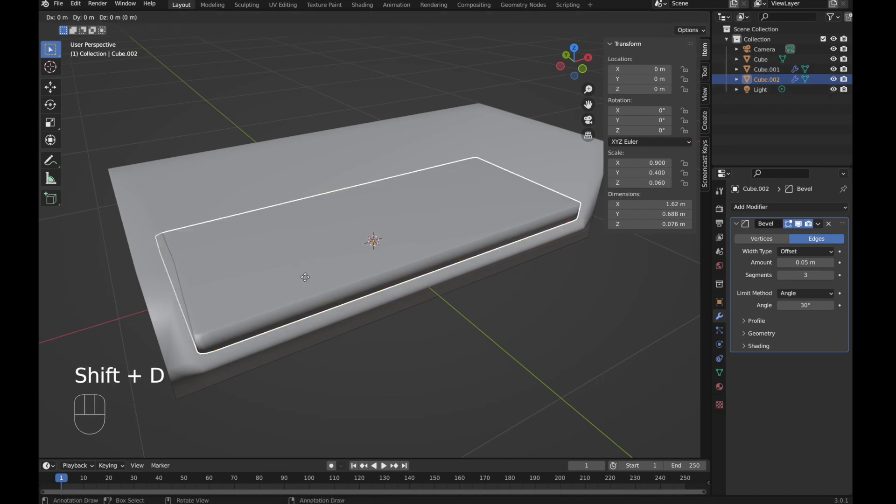
pyautogui.press('g')
pyautogui.press('z')
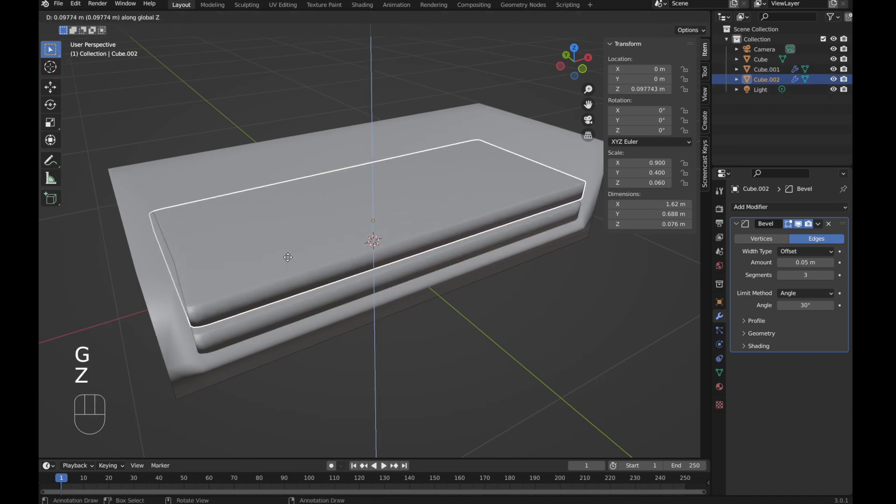
pyautogui.click(288, 258)
# Step: In top view, narrow the duplicate along X to about 0.54 m wide and move it to the seat's right end
pyautogui.press('KP_7')
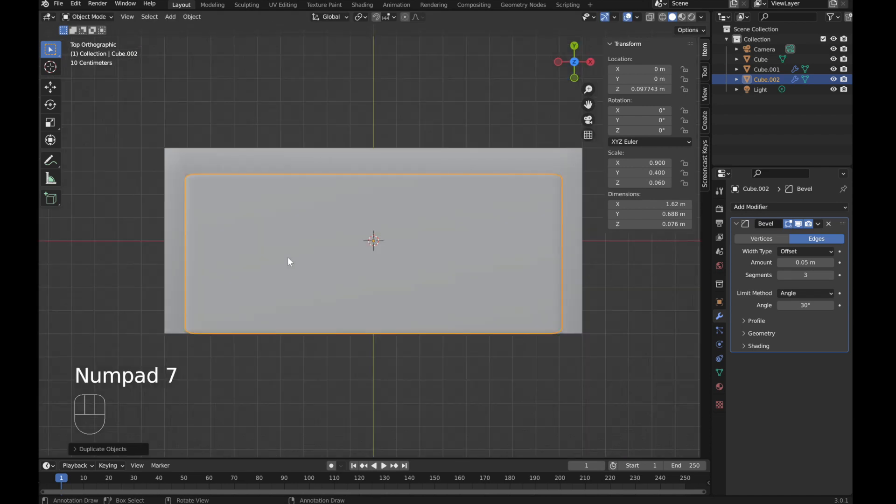
pyautogui.press('s')
pyautogui.press('x')
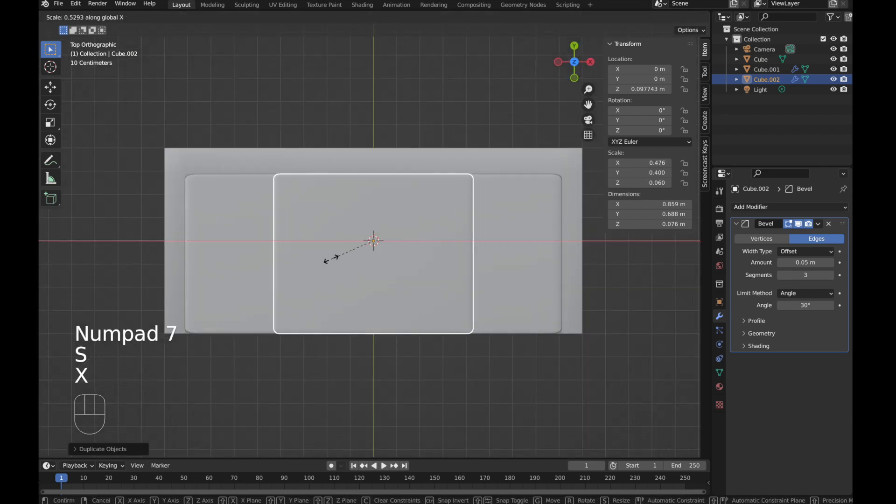
pyautogui.click(346, 259)
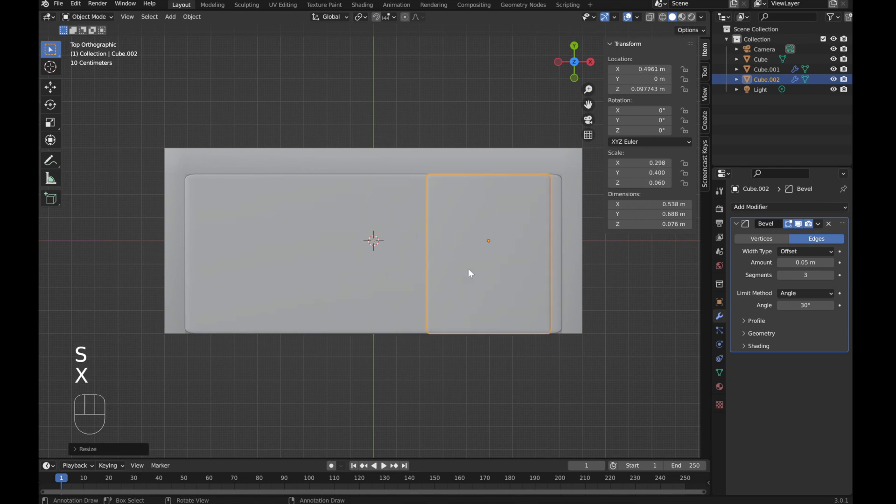
pyautogui.press('g')
pyautogui.press('x')
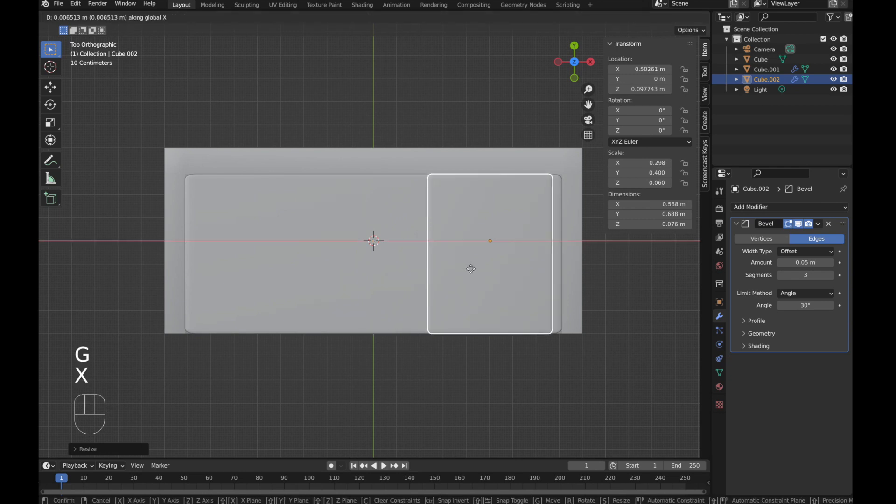
pyautogui.click(479, 270)
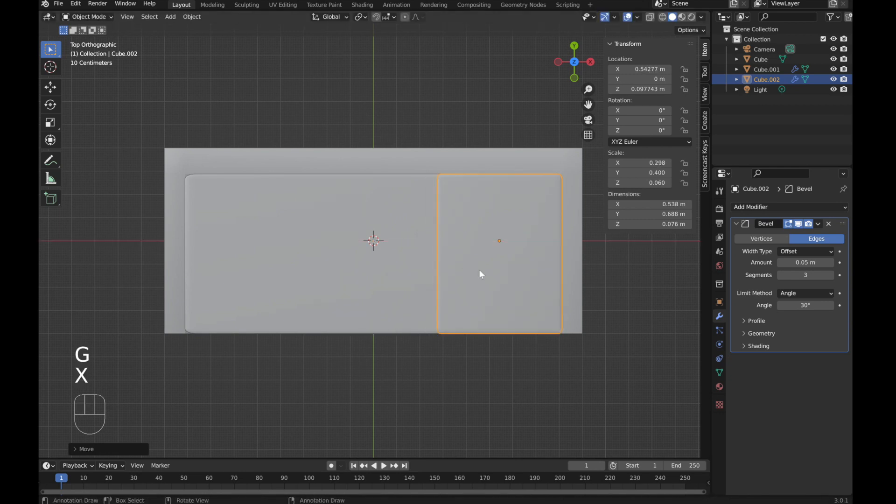
# Step: Duplicate the narrow cushion and move the copy along X to the centre of the seat
pyautogui.hotkey('shift', 'd')
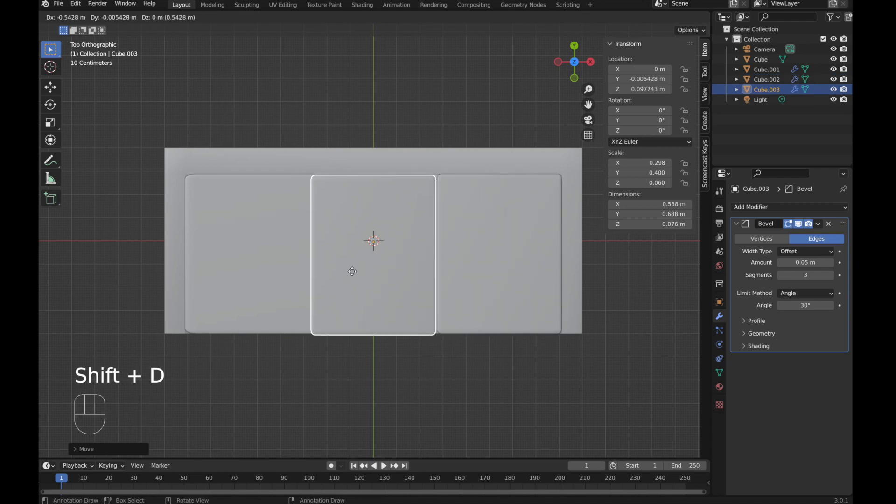
pyautogui.press('g')
pyautogui.press('x')
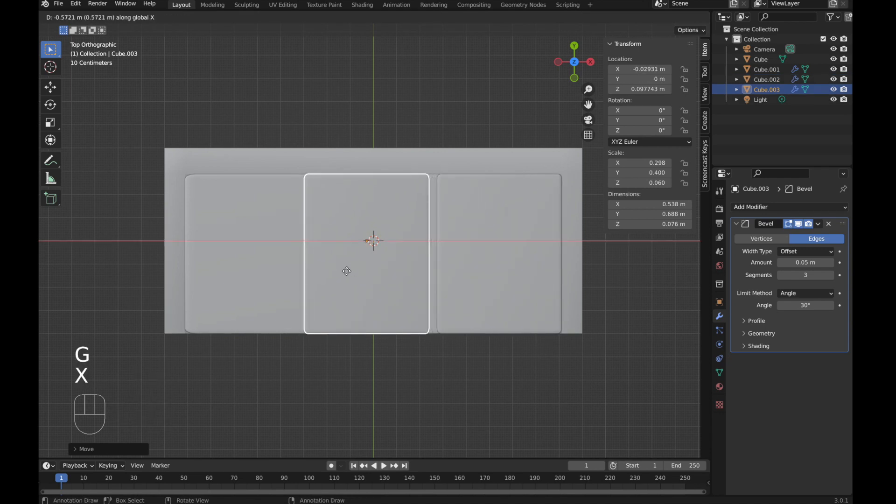
pyautogui.click(354, 268)
# Step: Duplicate the cushion again and move the copy along X to the seat's left end
pyautogui.hotkey('shift', 'd')
pyautogui.press('g')
pyautogui.press('x')
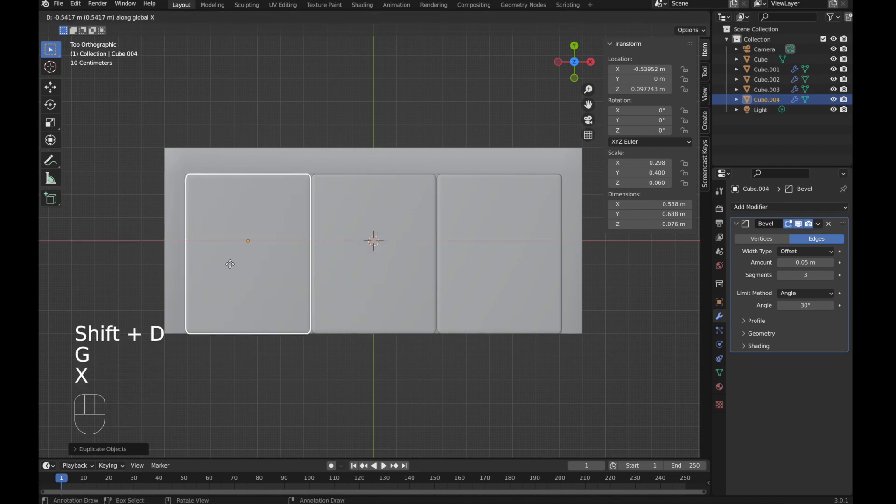
pyautogui.click(228, 264)
# Step: Select all three narrow cushions and shrink them along Y to about 0.49 m deep
pyautogui.moveTo(326, 290)
pyautogui.mouseDown(button='middle')
pyautogui.moveTo(349, 304)
pyautogui.moveTo(348, 250)
pyautogui.moveTo(327, 262)
pyautogui.moveTo(374, 279)
pyautogui.moveTo(341, 284)
pyautogui.mouseUp(button='middle')
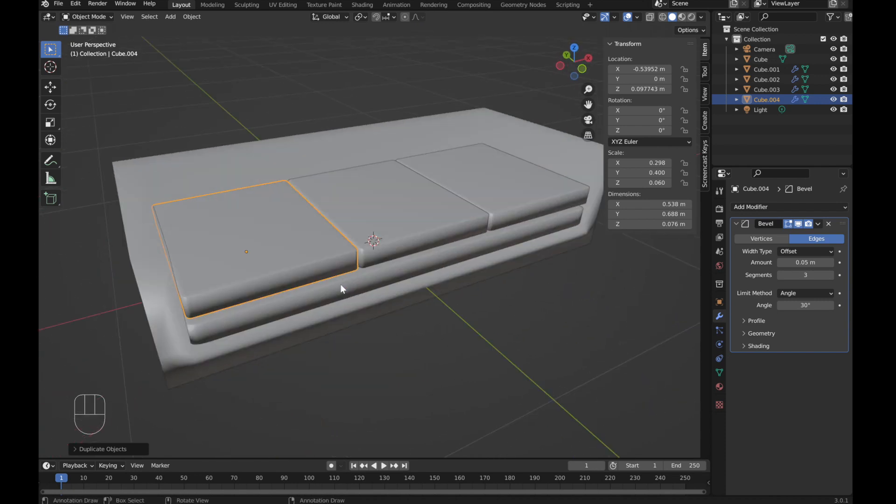
pyautogui.click(419, 291)
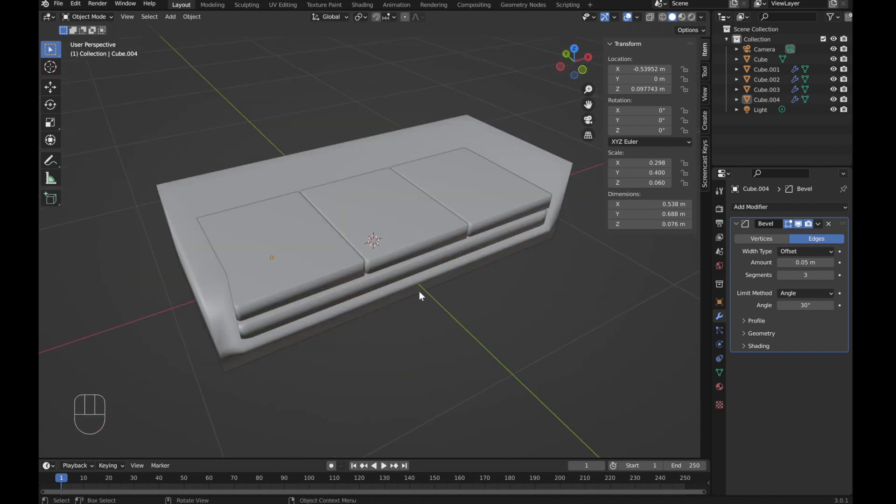
pyautogui.press('KP_7')
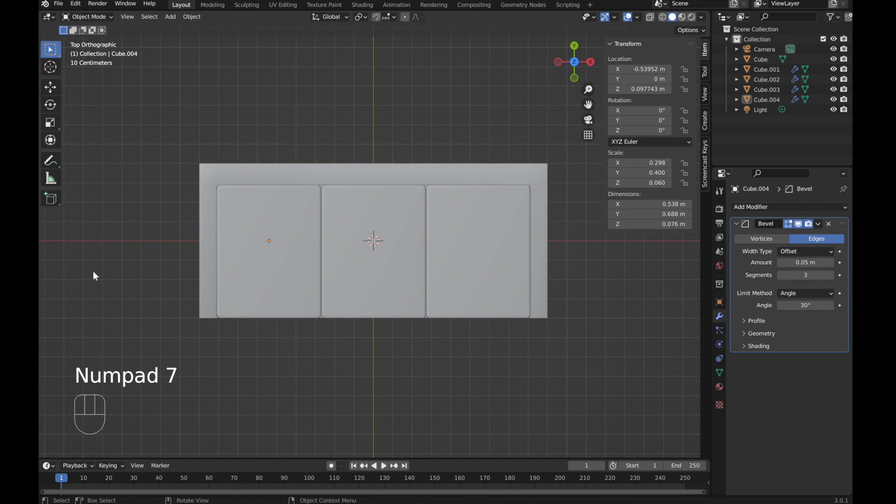
pyautogui.click(251, 255)
pyautogui.keyDown('shift'); pyautogui.click(357, 256); pyautogui.keyUp('shift')
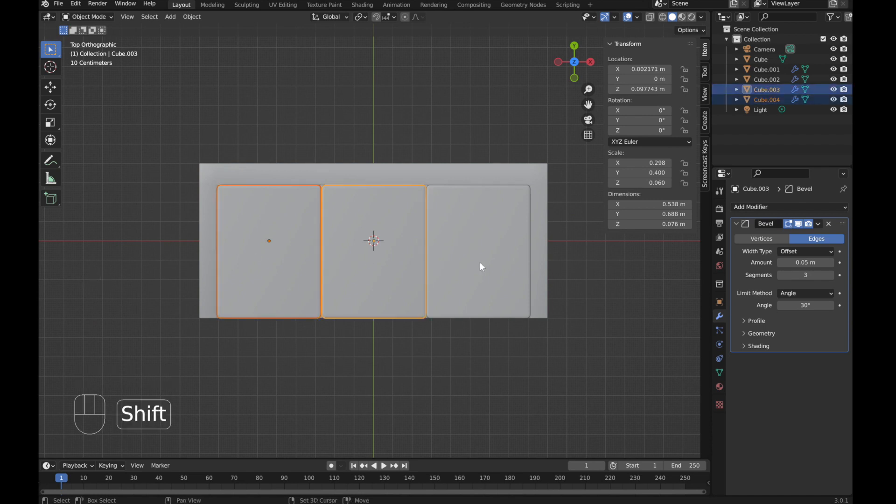
pyautogui.keyDown('shift'); pyautogui.click(481, 265); pyautogui.keyUp('shift')
pyautogui.press('s')
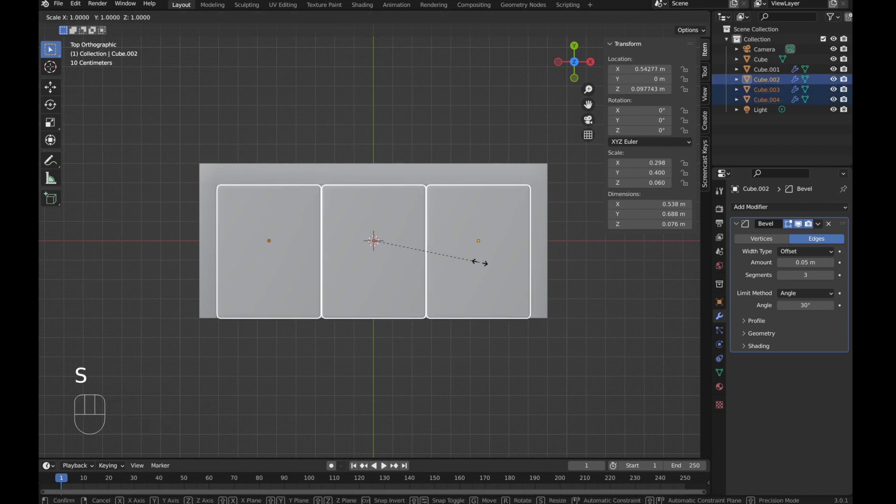
pyautogui.press('y')
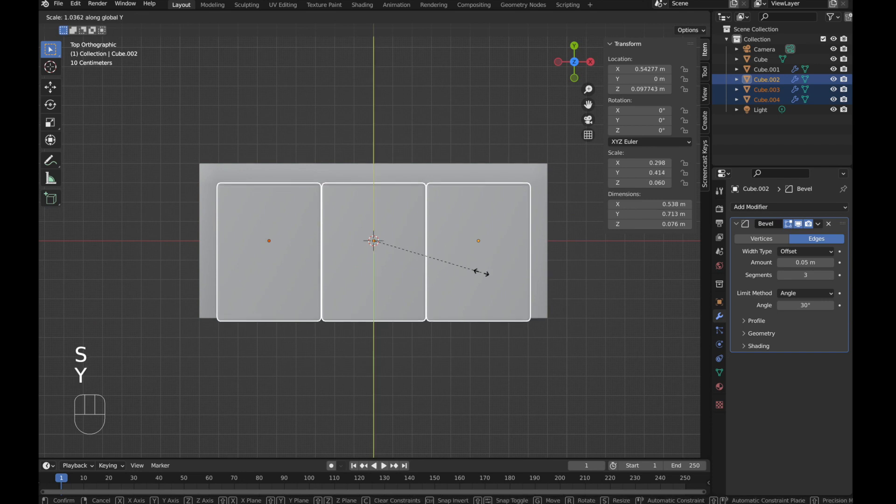
pyautogui.click(442, 272)
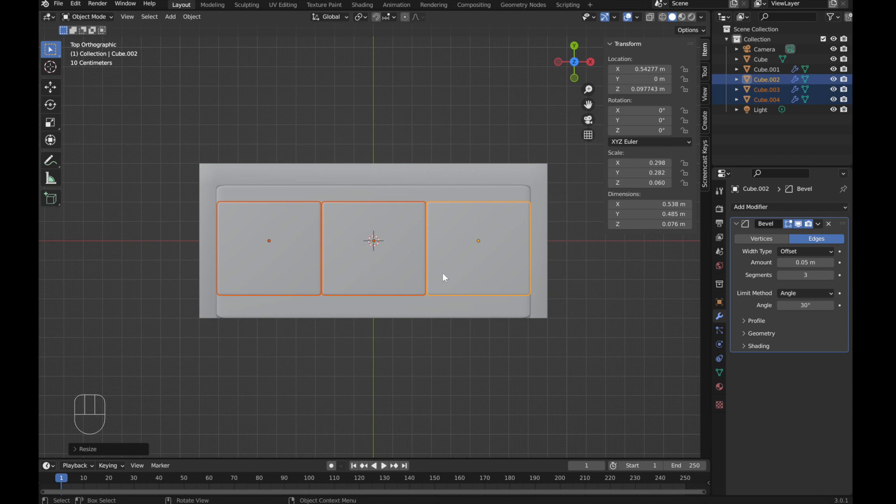
# Step: Rotate the three cushions about X to -98.8° so they stand upright as back cushions
pyautogui.moveTo(407, 391); pyautogui.dragTo(446, 323, button='middle')
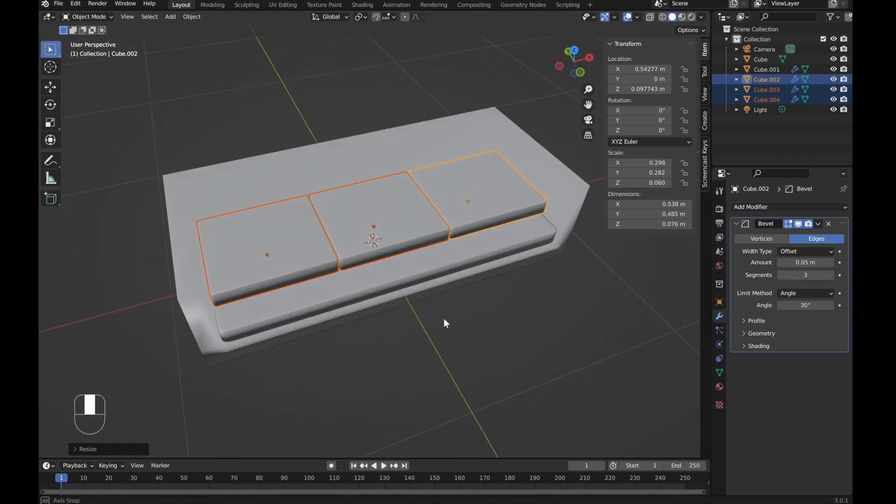
pyautogui.moveTo(406, 352); pyautogui.dragTo(405, 330, button='middle')
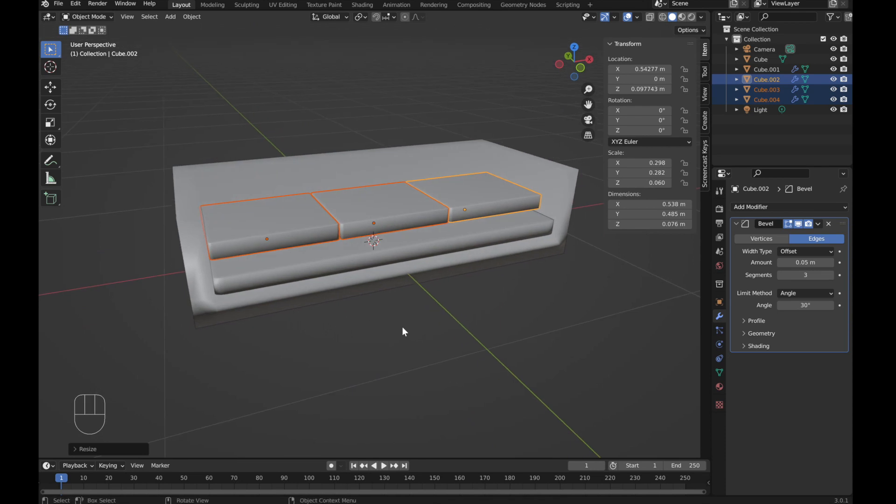
pyautogui.press('r')
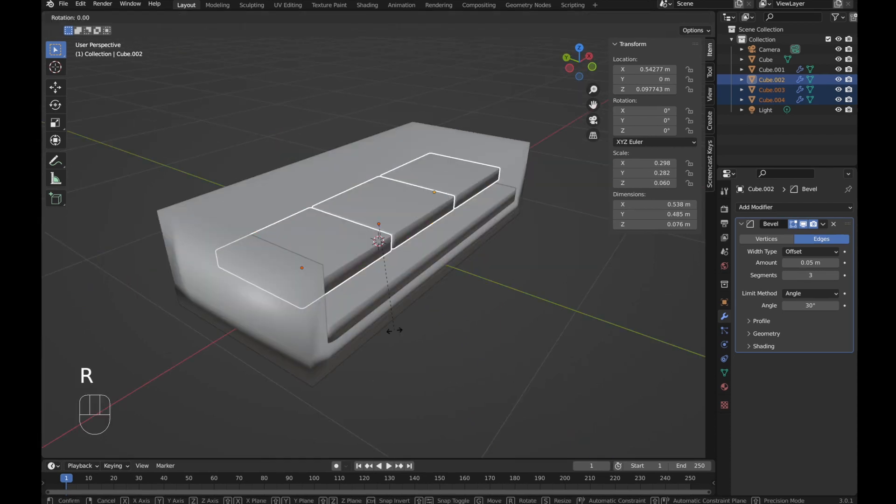
pyautogui.press('x')
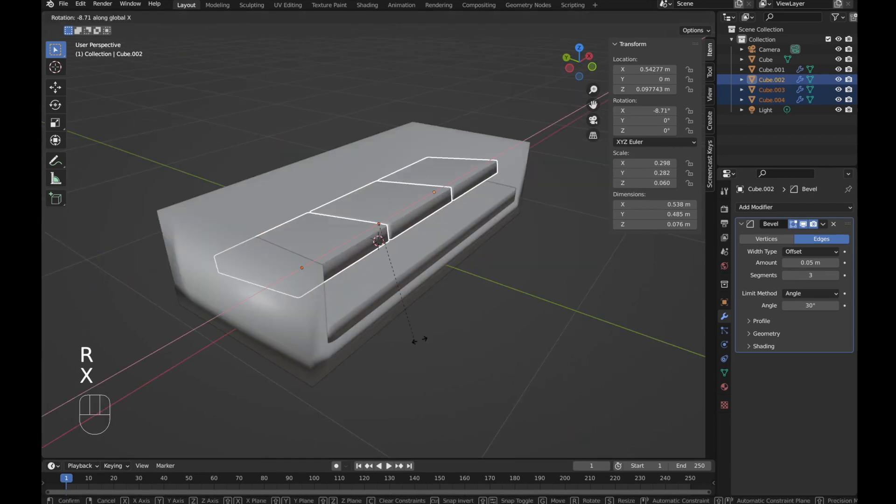
pyautogui.click(410, 214)
pyautogui.moveTo(409, 214); pyautogui.dragTo(272, 303, button='middle')
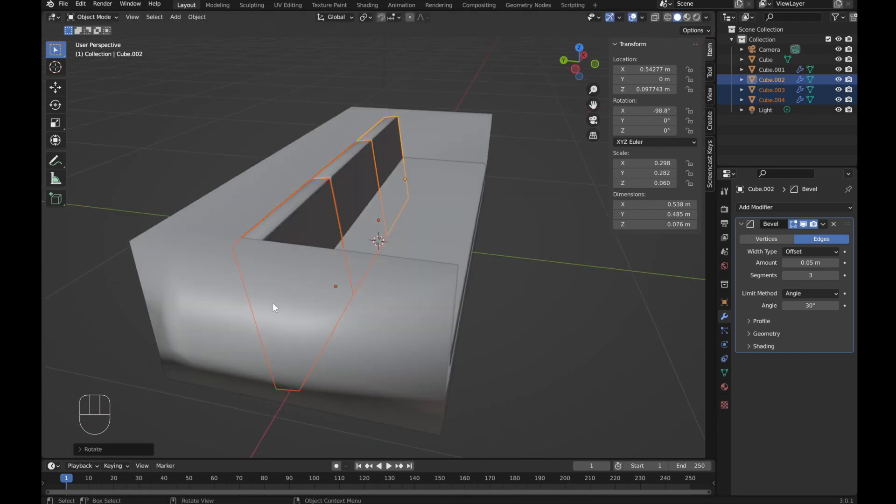
# Step: Raise the back cushions along Z to about 0.38 m
pyautogui.press('g')
pyautogui.press('z')
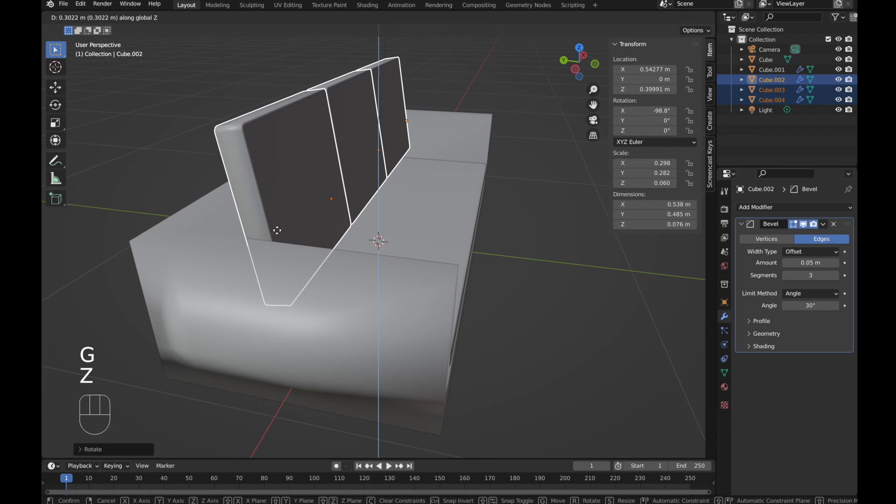
pyautogui.click(277, 238)
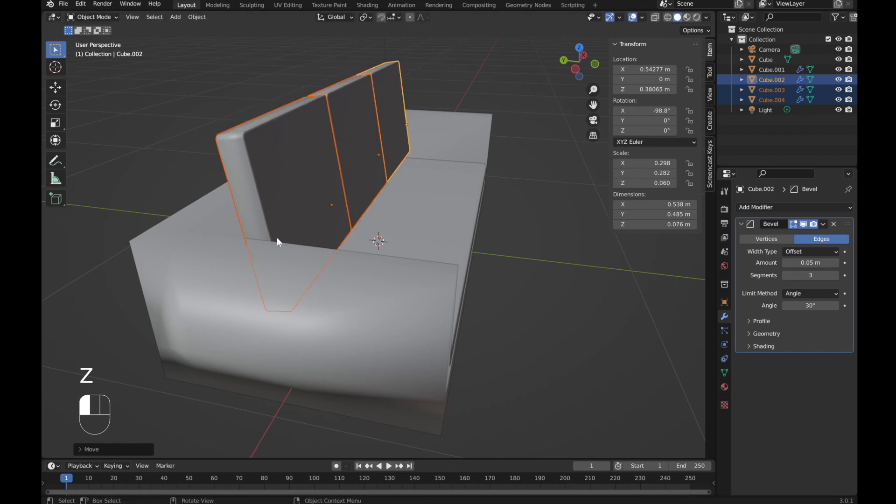
# Step: In the right view, move the three back cushions along Y to about 0.14 m
pyautogui.press('KP_3')
pyautogui.click(688, 17)
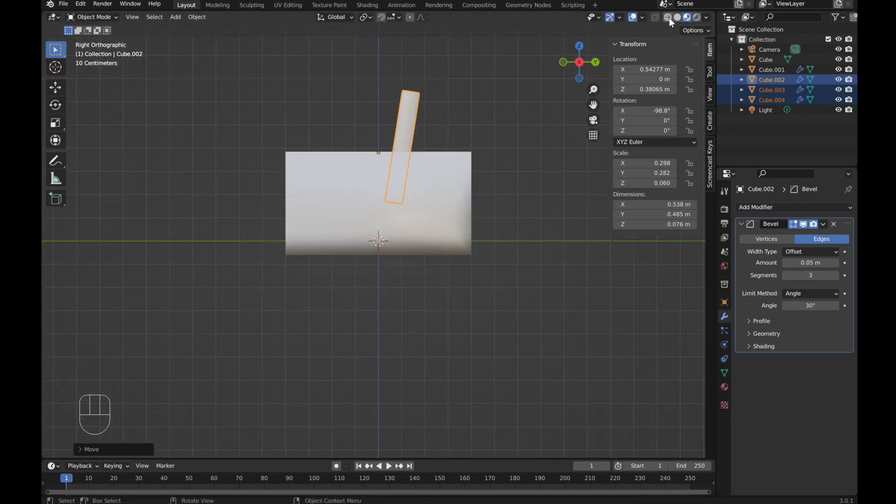
pyautogui.click(668, 18)
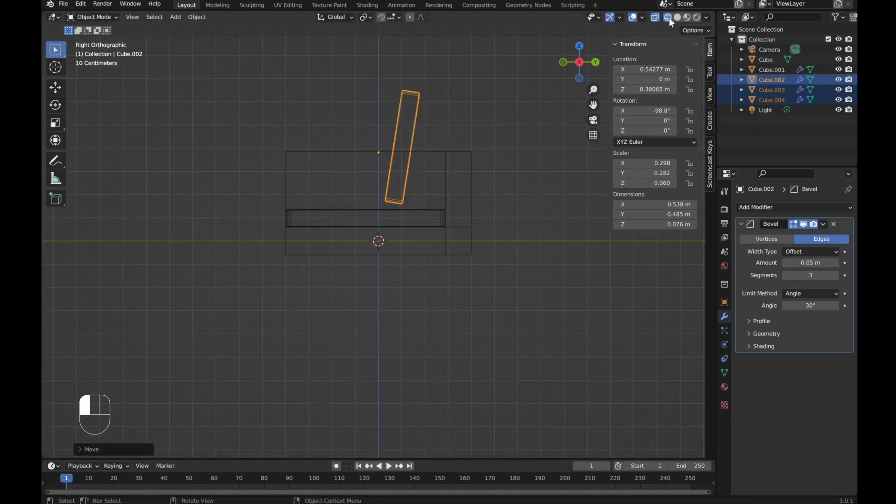
pyautogui.scroll(2, 392, 204)
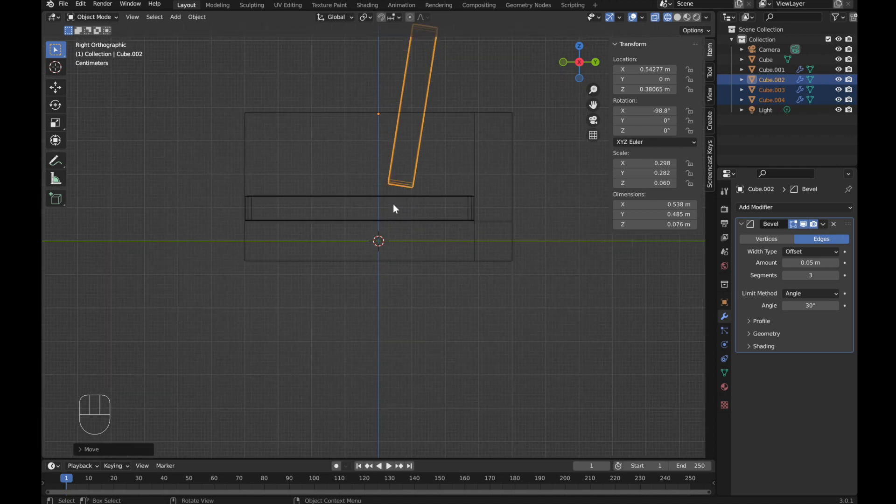
pyautogui.press('g')
pyautogui.press('z')
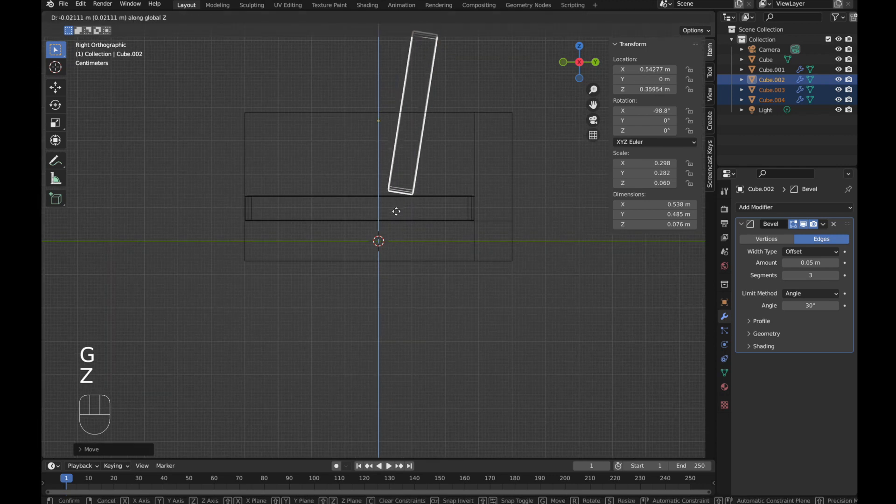
pyautogui.press('y')
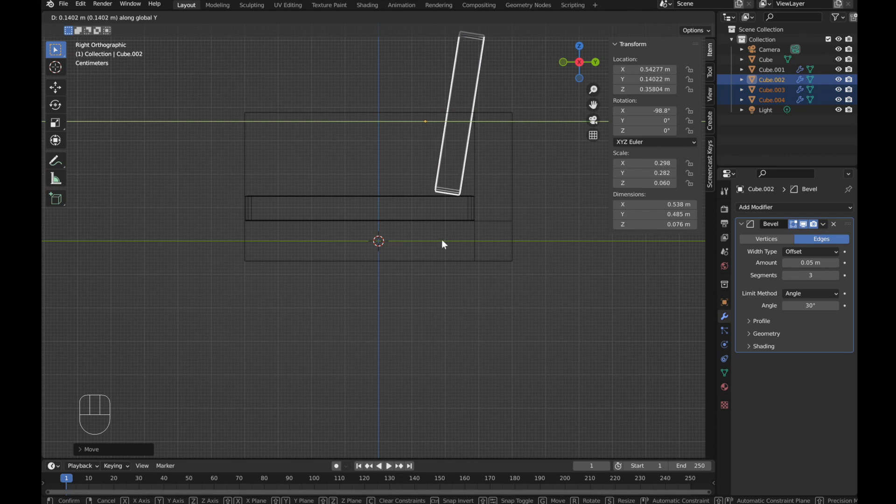
pyautogui.click(437, 242)
pyautogui.click(675, 20)
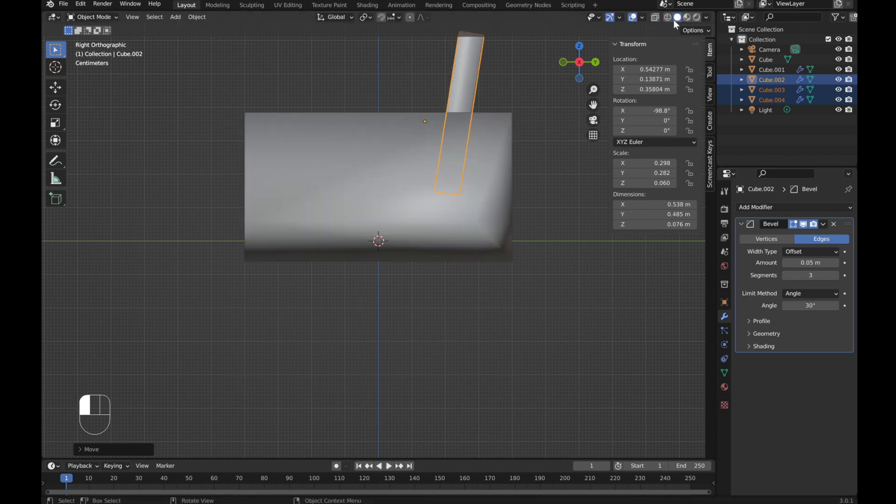
# Step: Select the three back cushions and, in Edit Mode, select their front faces
pyautogui.click(161, 295)
pyautogui.moveTo(161, 295)
pyautogui.mouseDown(button='middle')
pyautogui.moveTo(252, 318)
pyautogui.moveTo(285, 317)
pyautogui.moveTo(292, 298)
pyautogui.mouseUp(button='middle')
pyautogui.scroll(1, 376, 150)
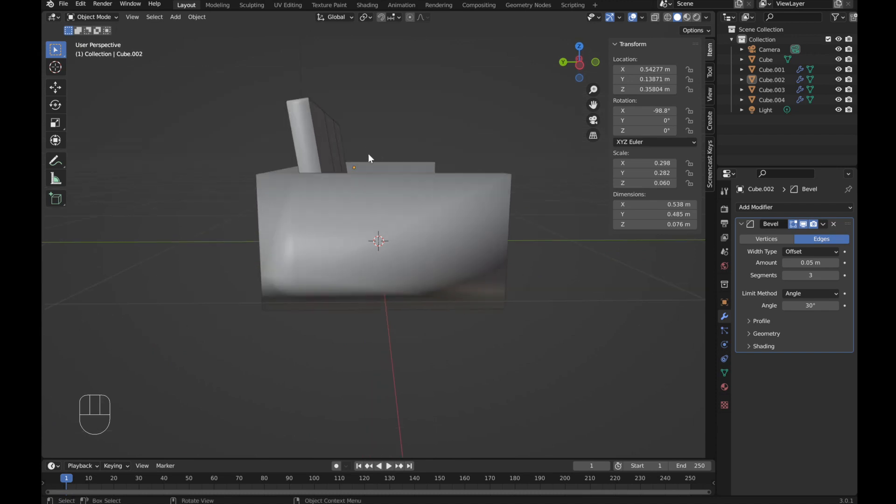
pyautogui.moveTo(368, 153); pyautogui.dragTo(407, 202, button='middle')
pyautogui.click(329, 179)
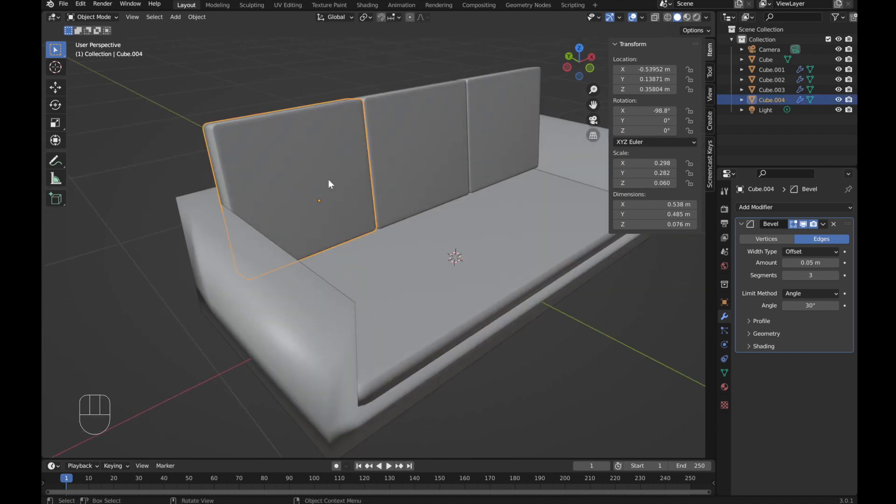
pyautogui.keyDown('shift'); pyautogui.click(395, 150); pyautogui.keyUp('shift')
pyautogui.keyDown('shift'); pyautogui.click(503, 115); pyautogui.keyUp('shift')
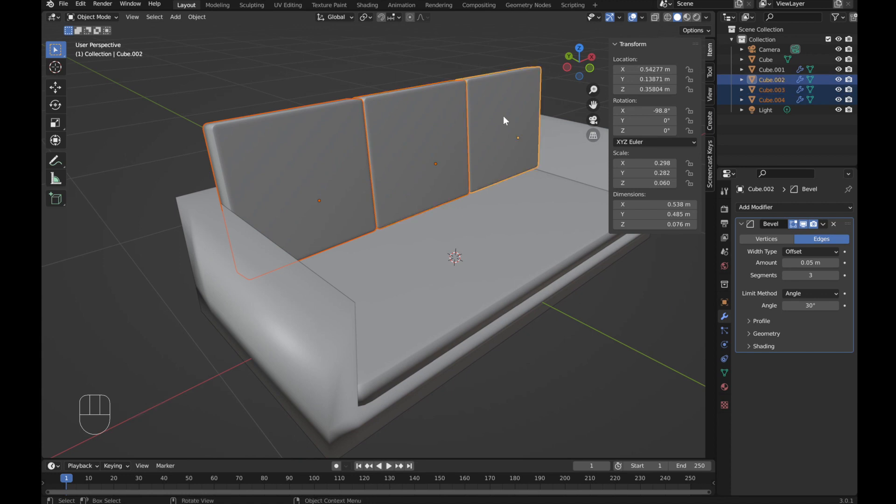
pyautogui.press('Tab')
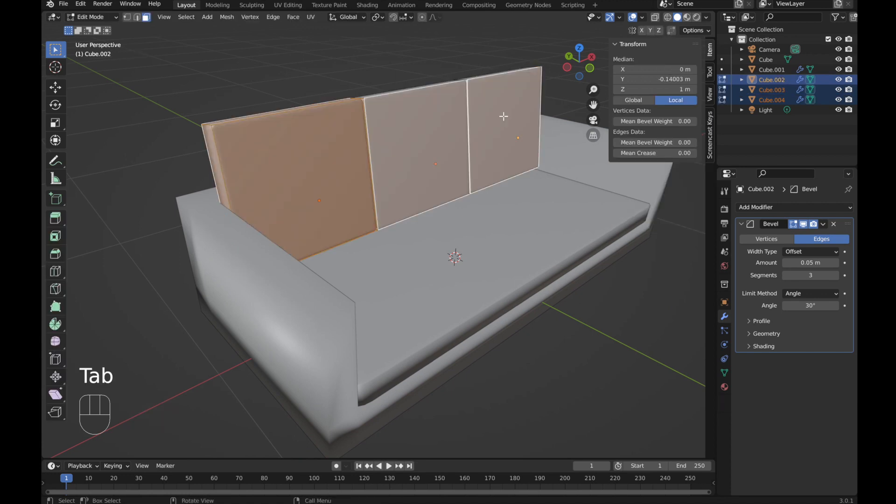
pyautogui.click(503, 116)
pyautogui.keyDown('shift'); pyautogui.click(413, 153); pyautogui.keyUp('shift')
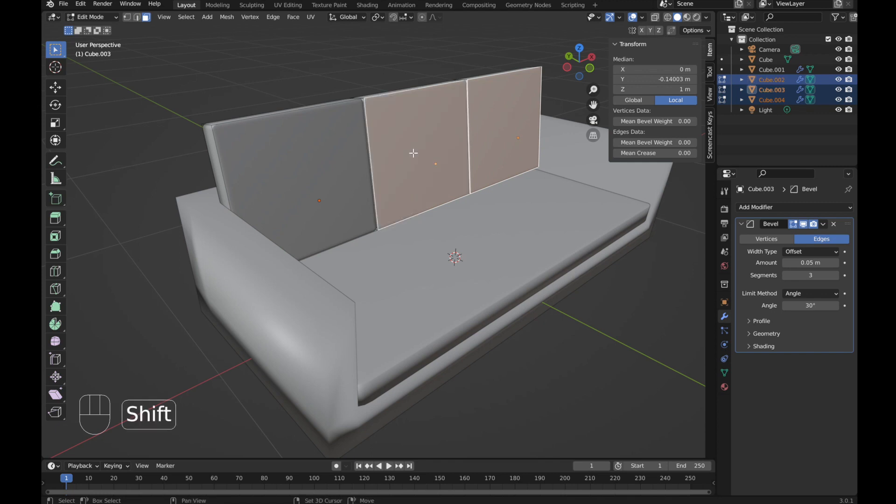
pyautogui.keyDown('shift'); pyautogui.click(333, 183); pyautogui.keyUp('shift')
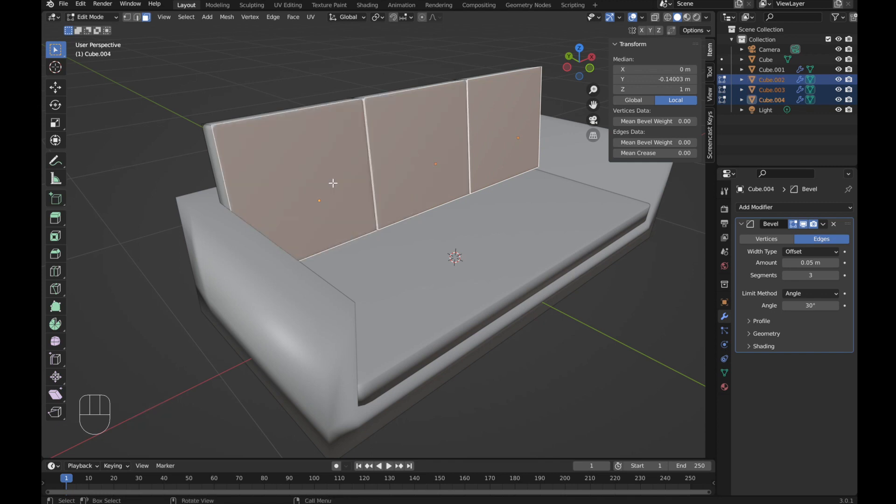
pyautogui.scroll(-3, 333, 183)
pyautogui.moveTo(432, 151)
pyautogui.mouseDown(button='middle')
pyautogui.moveTo(403, 151)
pyautogui.moveTo(421, 148)
pyautogui.mouseUp(button='middle')
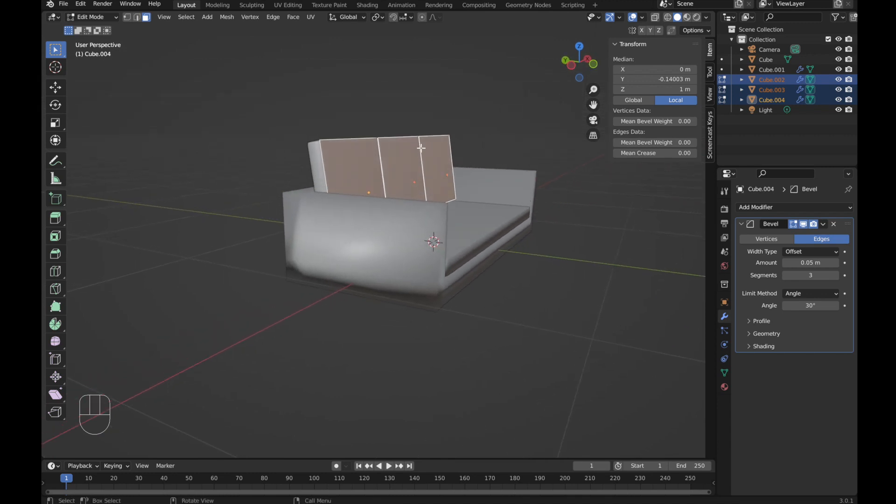
pyautogui.scroll(2, 421, 148)
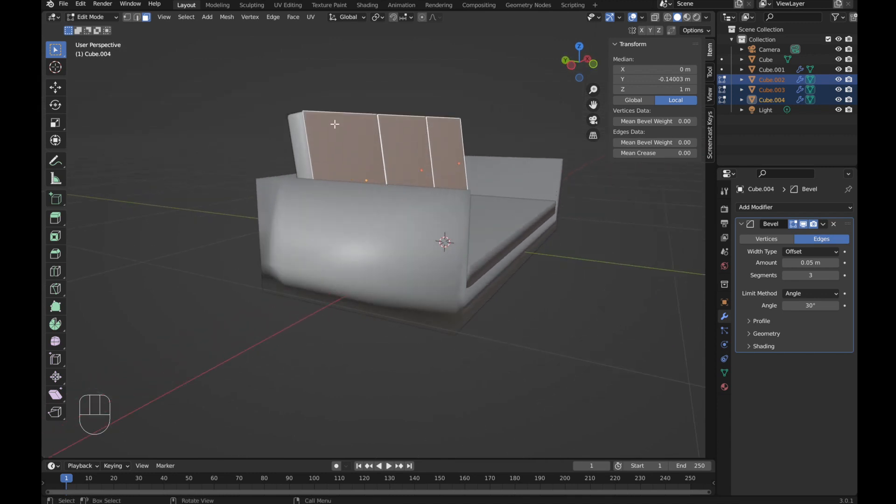
pyautogui.moveTo(300, 141); pyautogui.dragTo(322, 148, button='middle')
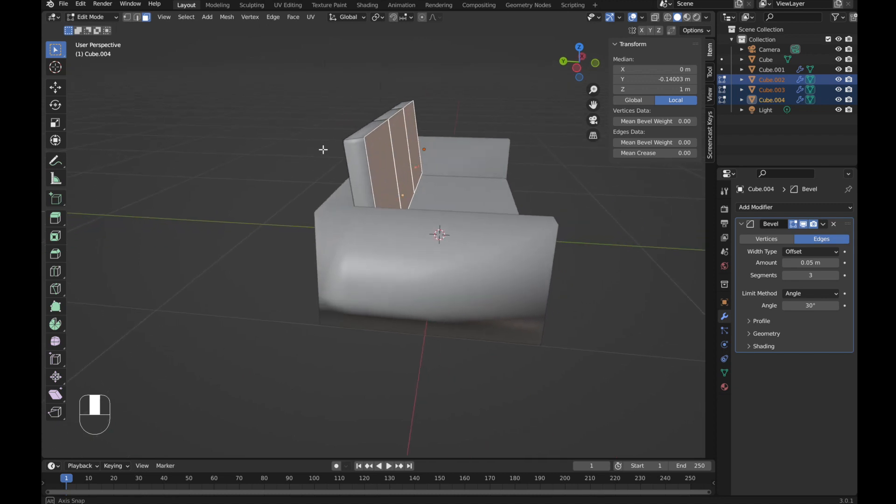
# Step: Switch the transform orientation to Local and thicken the cushions by moving the selected faces about 0.02 m along local Z
pyautogui.click(364, 19)
pyautogui.click(328, 59)
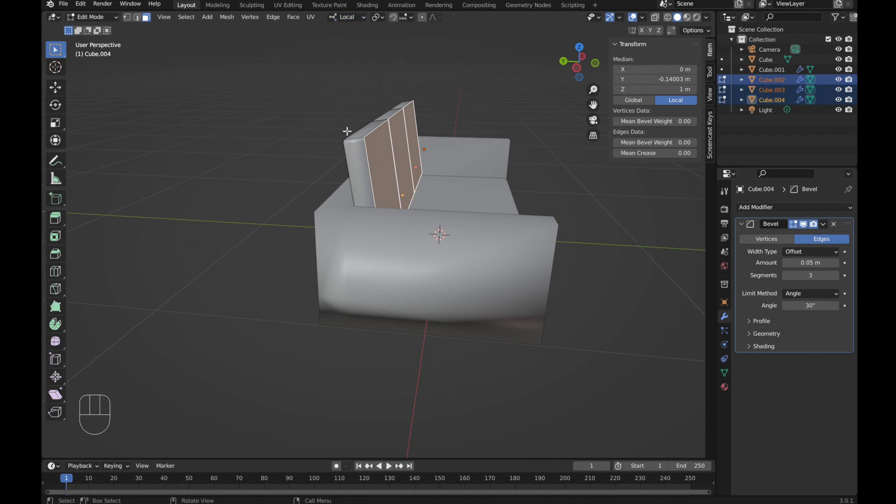
pyautogui.moveTo(387, 162); pyautogui.dragTo(379, 148, button='middle')
pyautogui.press('g')
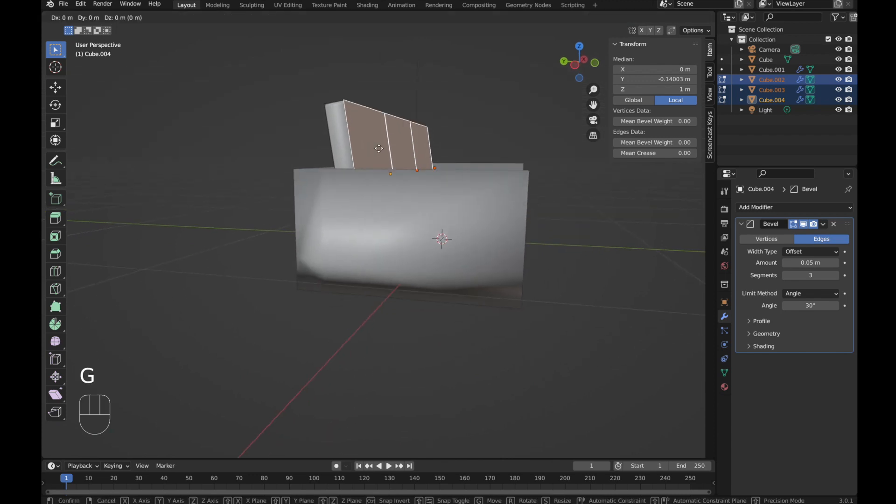
pyautogui.press('z')
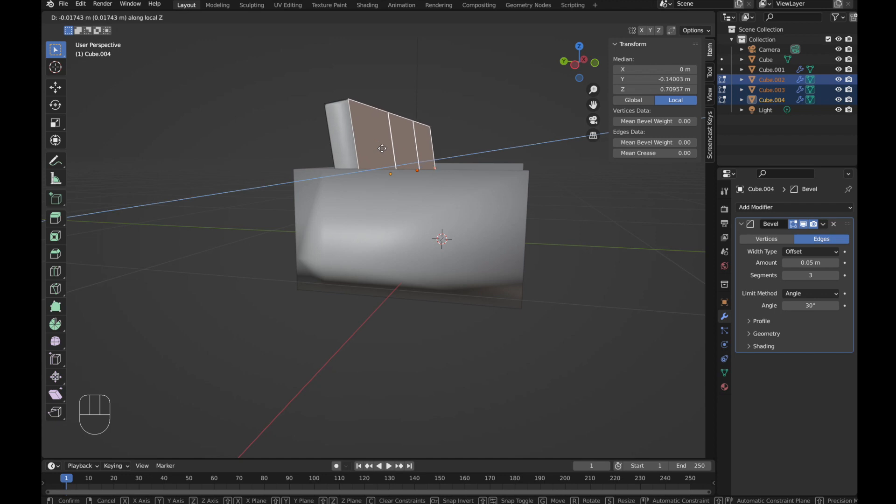
pyautogui.click(383, 148)
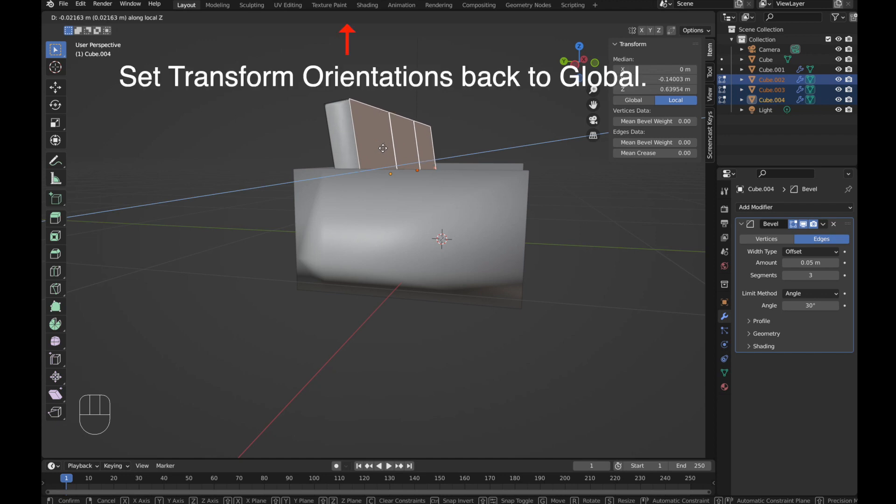
pyautogui.moveTo(377, 149)
pyautogui.mouseDown(button='middle')
pyautogui.moveTo(356, 172)
pyautogui.moveTo(314, 176)
pyautogui.moveTo(365, 152)
pyautogui.mouseUp(button='middle')
pyautogui.moveTo(322, 324)
pyautogui.mouseDown(button='middle')
pyautogui.moveTo(318, 348)
pyautogui.moveTo(324, 311)
pyautogui.mouseUp(button='middle')
pyautogui.press('Tab')
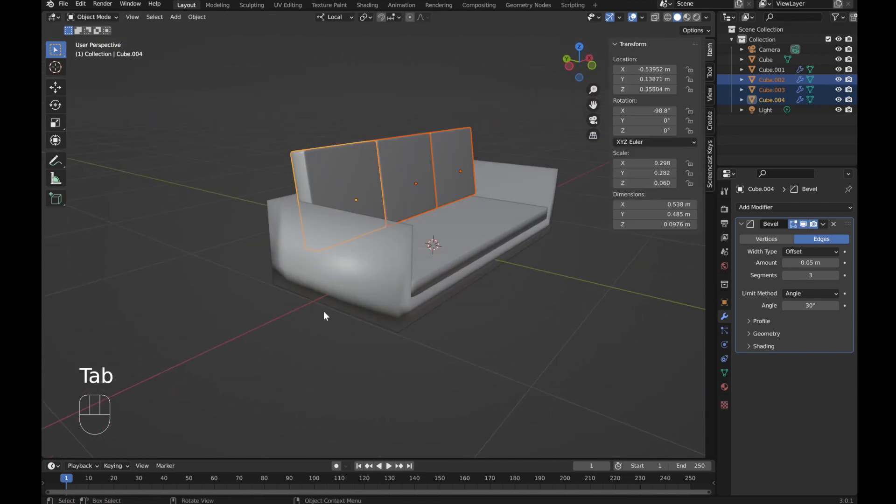
# Step: Select the sofa base and snap the 3D cursor to one of its bottom corner vertices
pyautogui.click(289, 445)
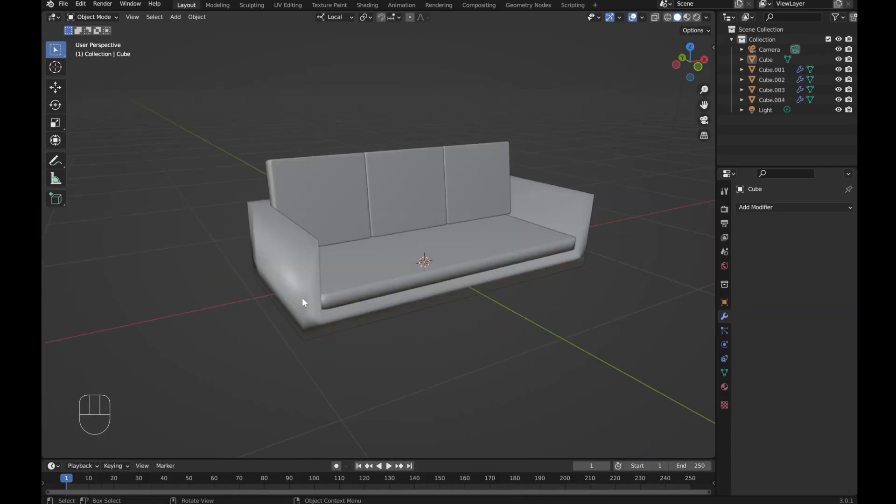
pyautogui.click(303, 301)
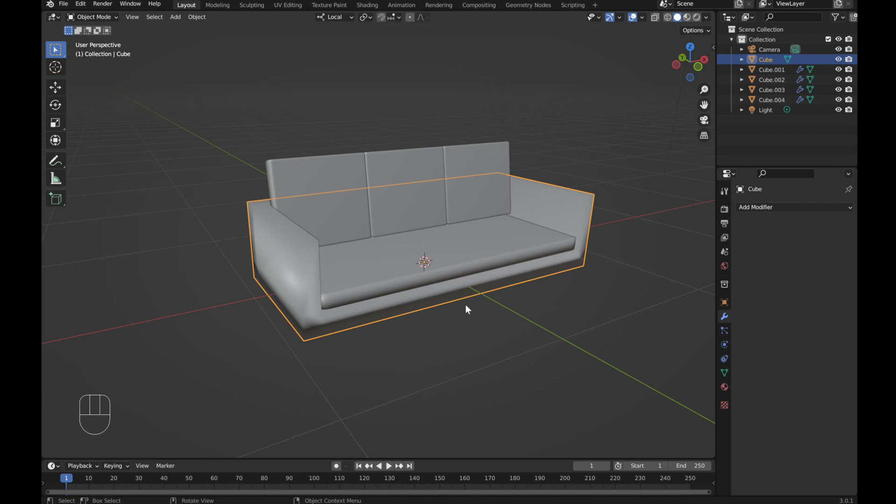
pyautogui.press('Tab')
pyautogui.moveTo(466, 305); pyautogui.dragTo(457, 136, button='middle')
pyautogui.click(456, 136)
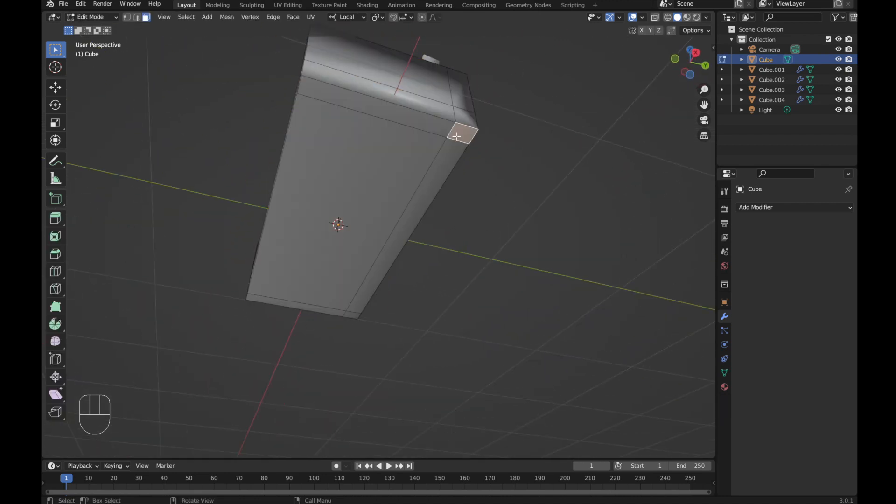
pyautogui.hotkey('shift', 's')
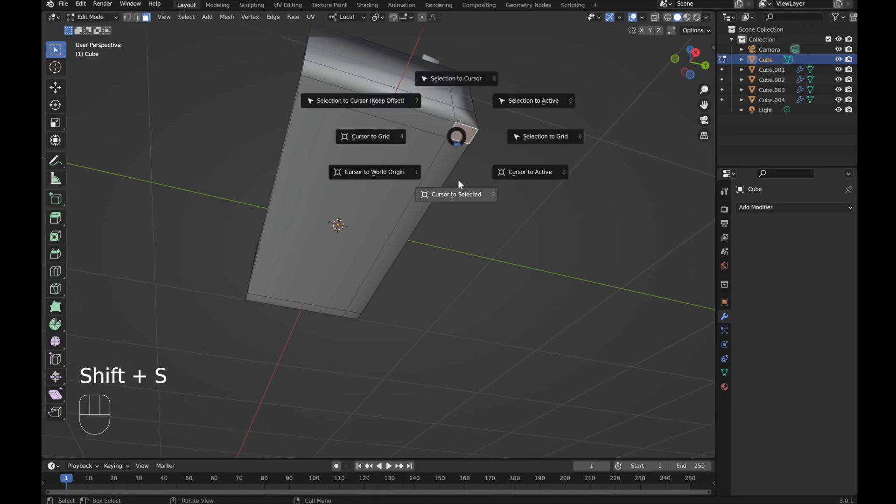
pyautogui.click(458, 192)
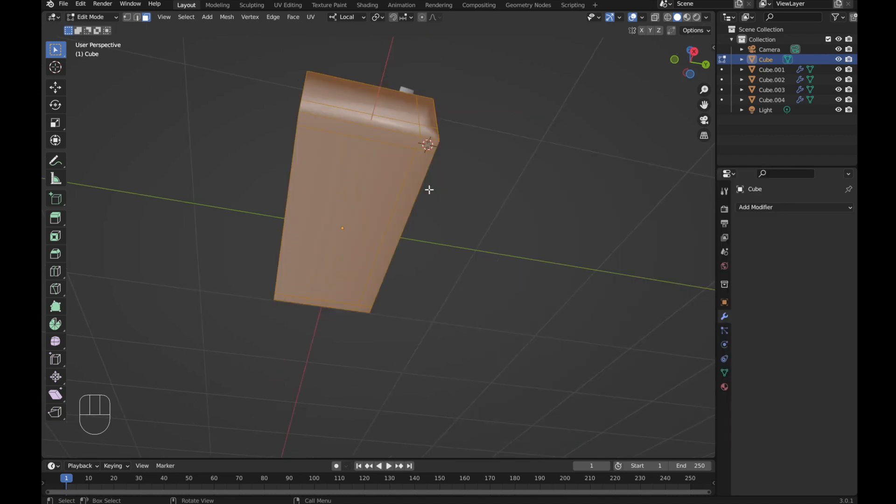
pyautogui.press('Tab')
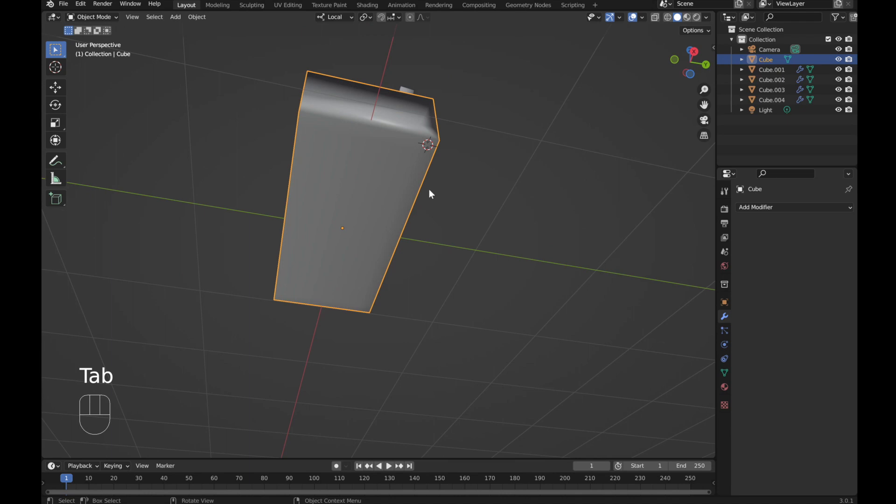
# Step: Add a cylinder at the cursor and scale it down to about 0.15
pyautogui.hotkey('shift', 'a')
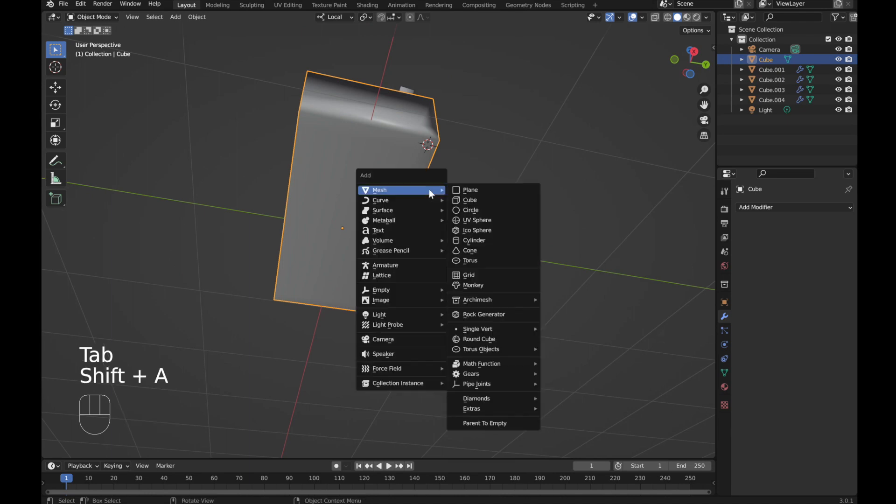
pyautogui.click(491, 241)
pyautogui.scroll(-6, 489, 237)
pyautogui.moveTo(489, 237); pyautogui.dragTo(505, 263, button='middle')
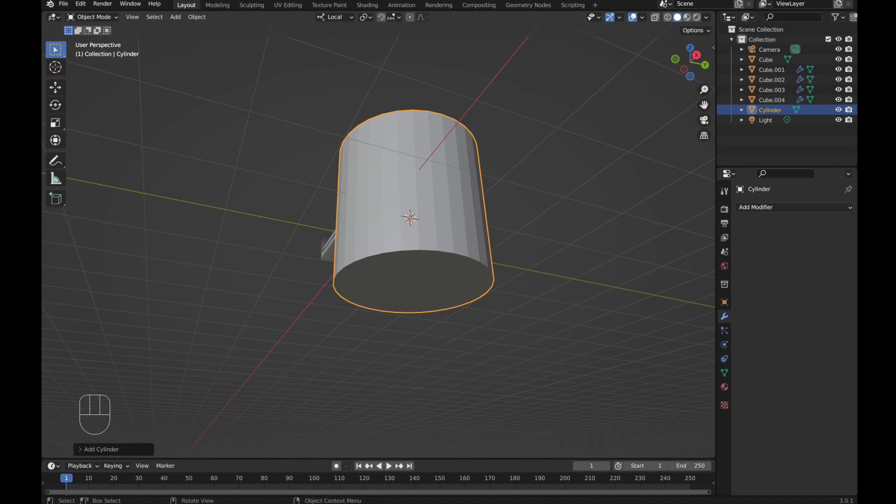
pyautogui.press('s')
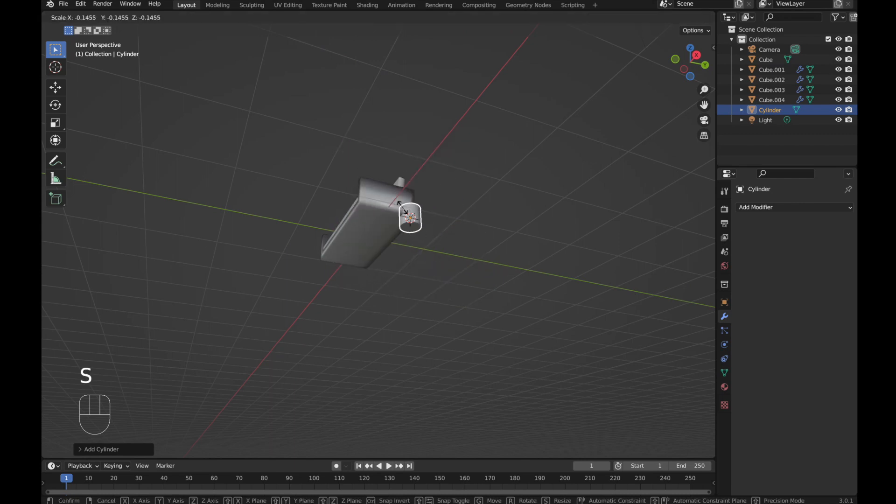
pyautogui.click(419, 217)
pyautogui.scroll(6, 419, 217)
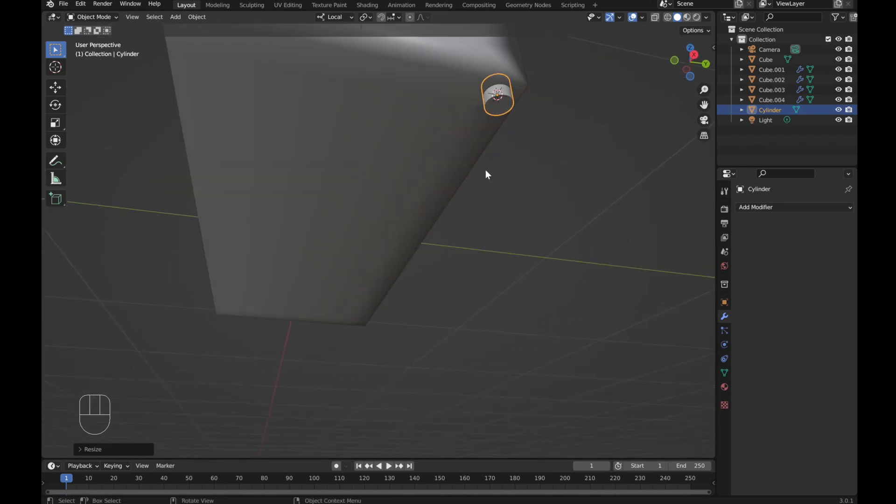
pyautogui.moveTo(485, 174); pyautogui.dragTo(552, 194, button='middle')
# Step: In Edit Mode, select the cylinder's bottom face and scale it to about 0.57 to taper the leg
pyautogui.press('Tab')
pyautogui.scroll(2, 461, 132)
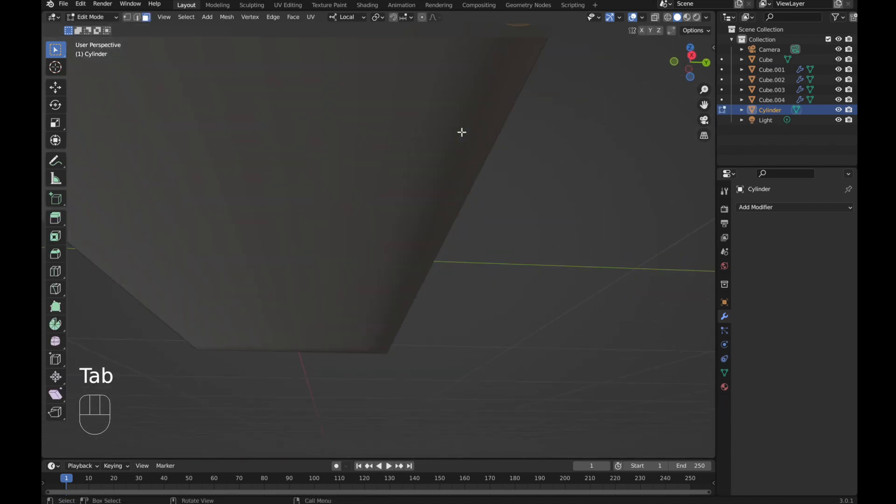
pyautogui.scroll(-1, 492, 181)
pyautogui.keyDown('shift'); pyautogui.moveTo(494, 152); pyautogui.dragTo(490, 214, button='middle'); pyautogui.keyUp('shift')
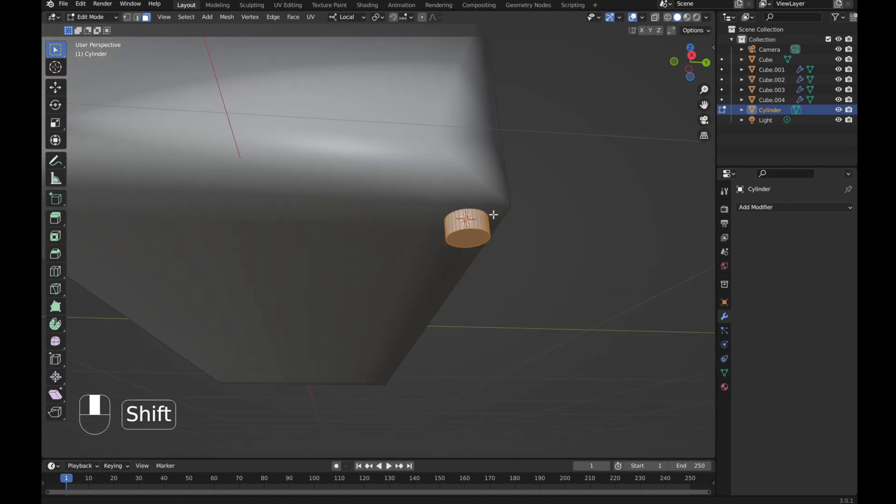
pyautogui.click(457, 242)
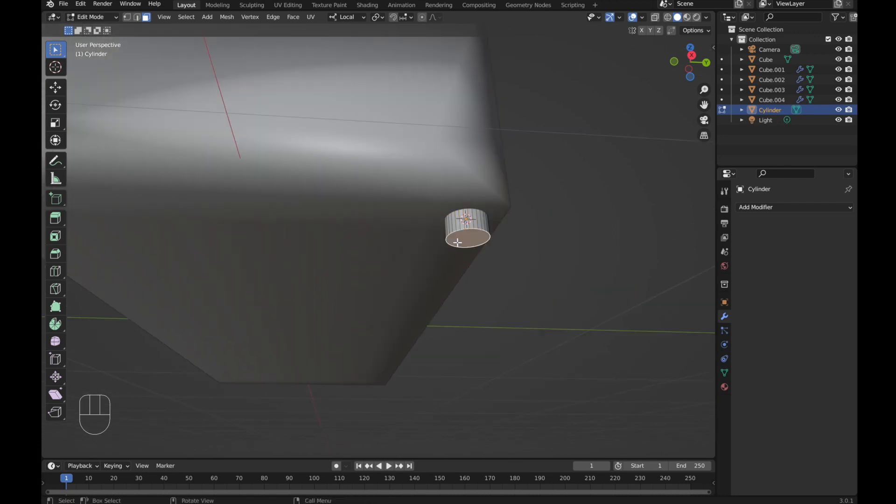
pyautogui.press('s')
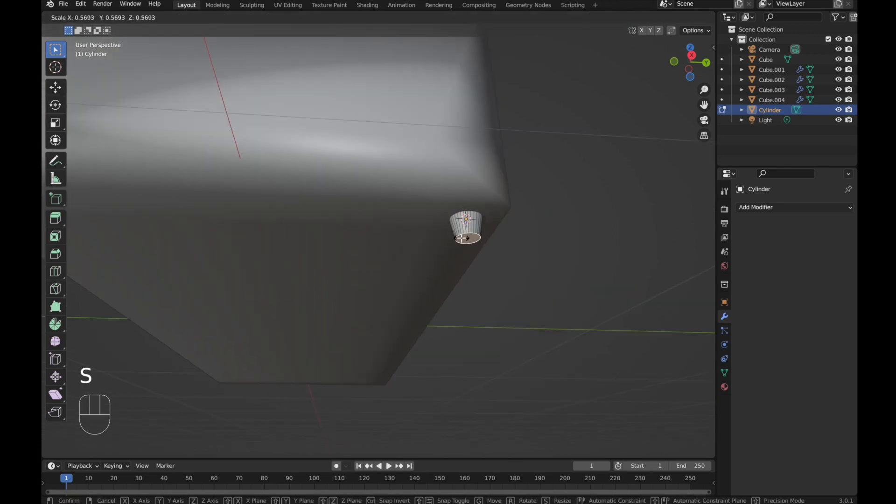
pyautogui.click(462, 238)
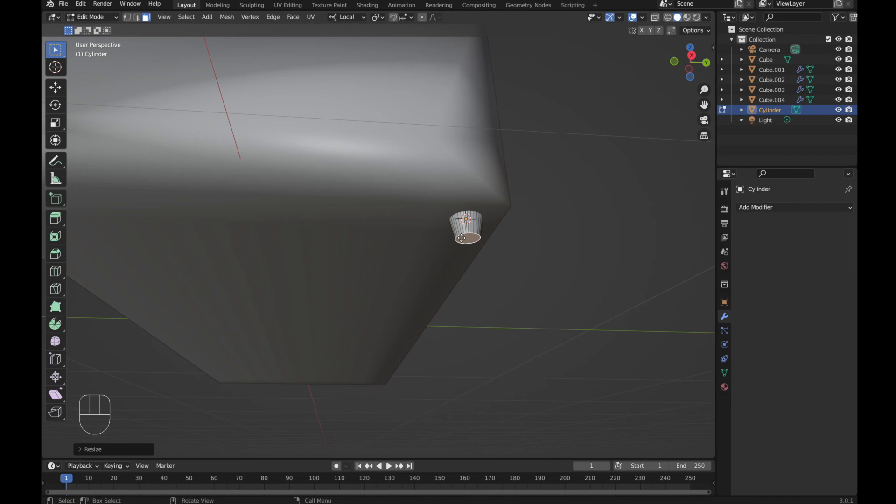
# Step: Lengthen the leg by moving its bottom face down along local Z
pyautogui.press('g')
pyautogui.press('z')
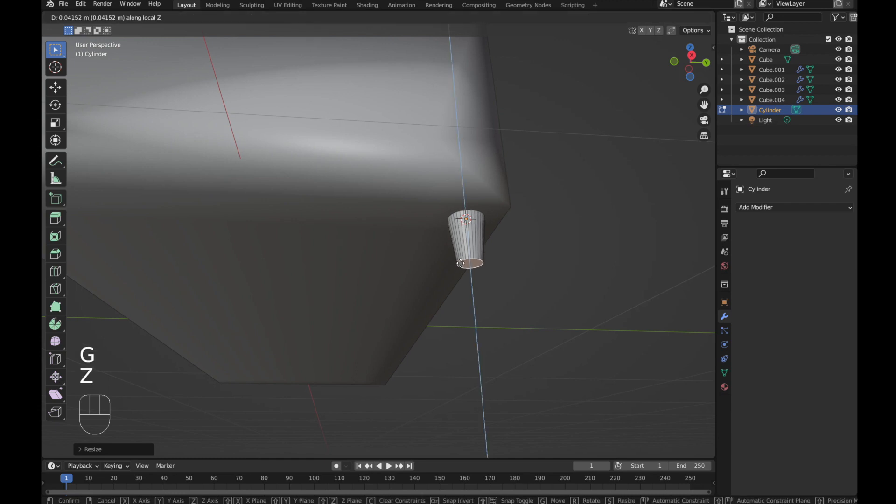
pyautogui.click(469, 282)
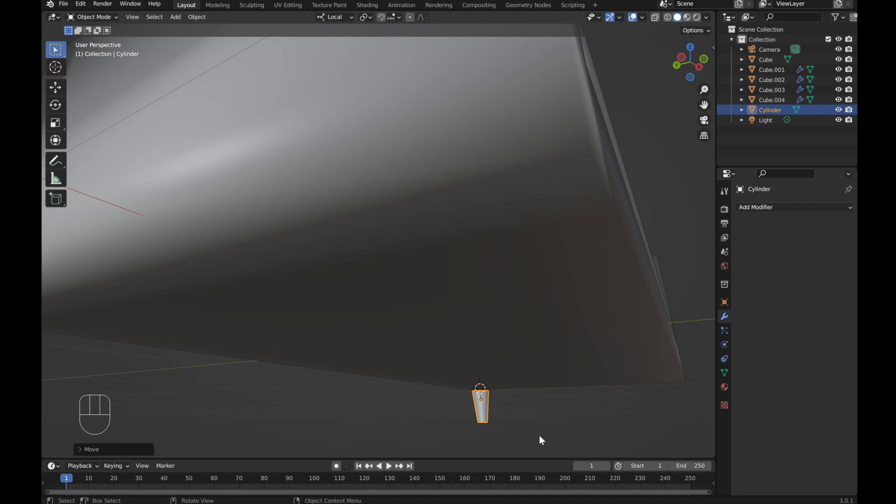
# Step: In front view, move the leg about 0.01 m down along Z under the sofa base corner
pyautogui.scroll(-2, 488, 374)
pyautogui.press('KP_1')
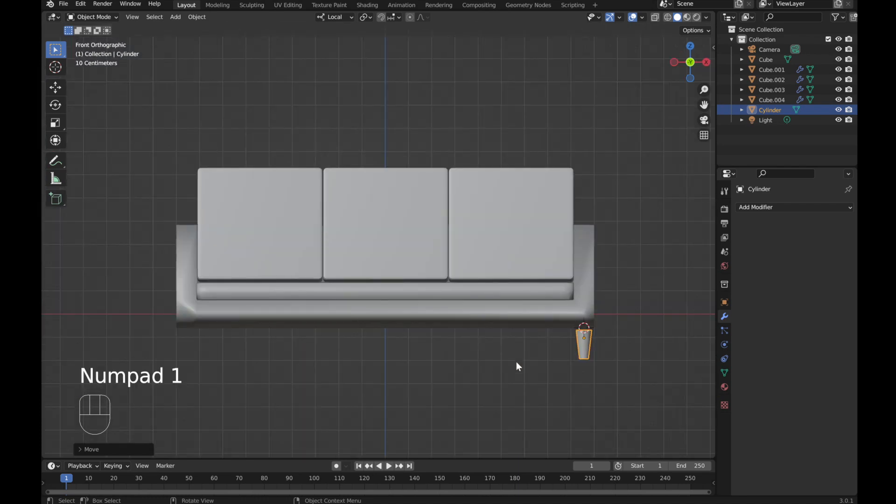
pyautogui.scroll(4, 584, 339)
pyautogui.keyDown('shift'); pyautogui.moveTo(654, 335); pyautogui.dragTo(480, 291, button='middle'); pyautogui.keyUp('shift')
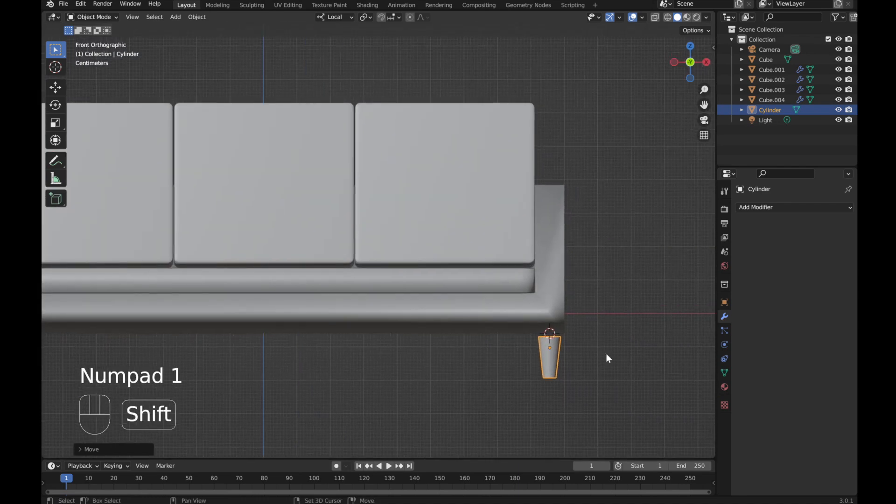
pyautogui.scroll(3, 608, 357)
pyautogui.keyDown('shift'); pyautogui.moveTo(583, 310); pyautogui.dragTo(469, 223, button='middle'); pyautogui.keyUp('shift')
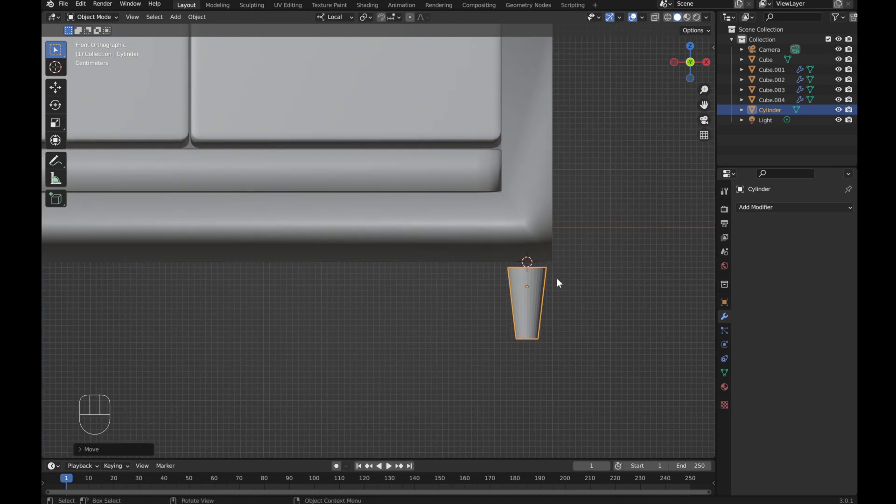
pyautogui.press('g')
pyautogui.press('z')
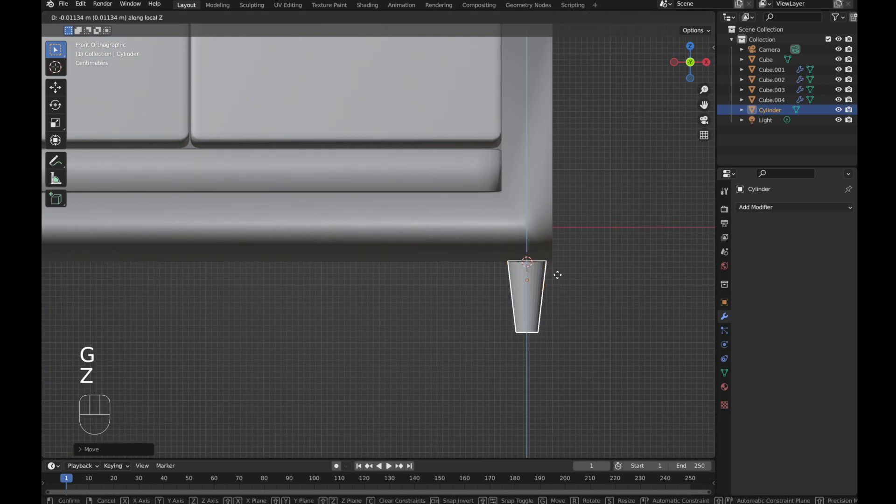
pyautogui.click(558, 274)
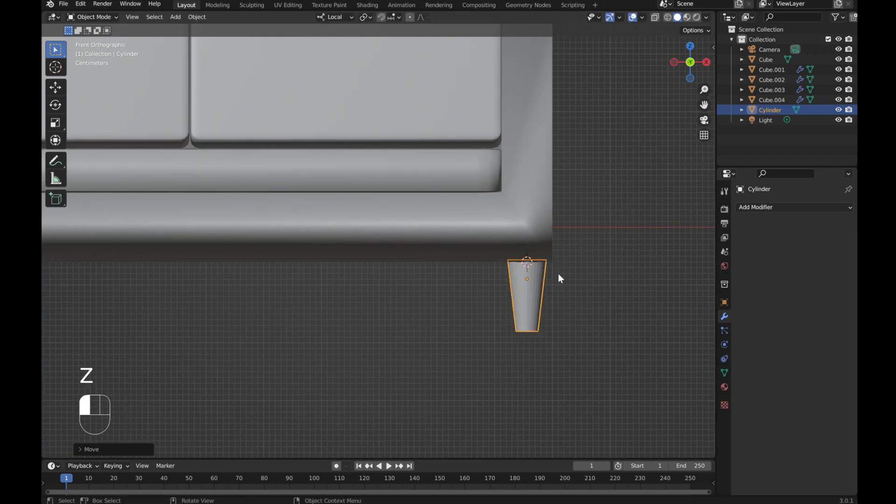
# Step: Add a Mirror modifier to the leg, using the sofa base Cube as mirror object and mirroring on X and Y
pyautogui.click(578, 332)
pyautogui.scroll(-4, 578, 332)
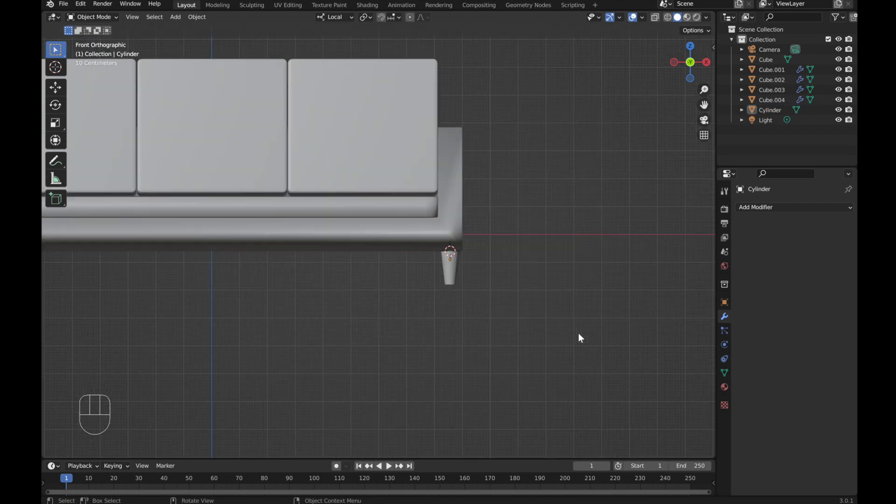
pyautogui.moveTo(578, 332); pyautogui.dragTo(501, 343, button='middle')
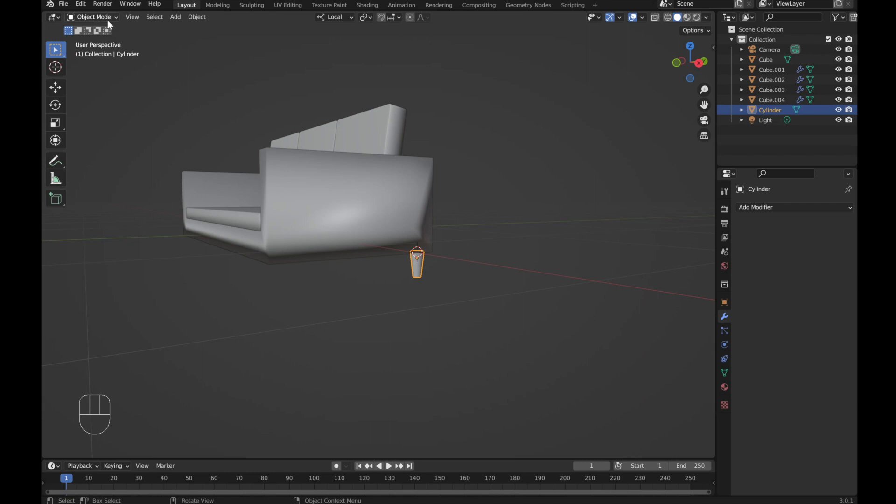
pyautogui.rightClick(422, 274)
pyautogui.click(407, 273)
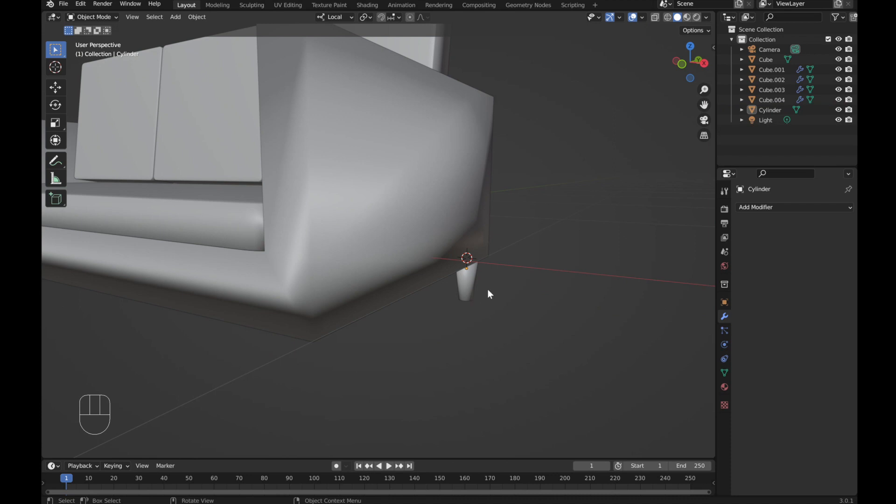
pyautogui.scroll(-2, 488, 289)
pyautogui.moveTo(458, 299); pyautogui.dragTo(551, 268, button='middle')
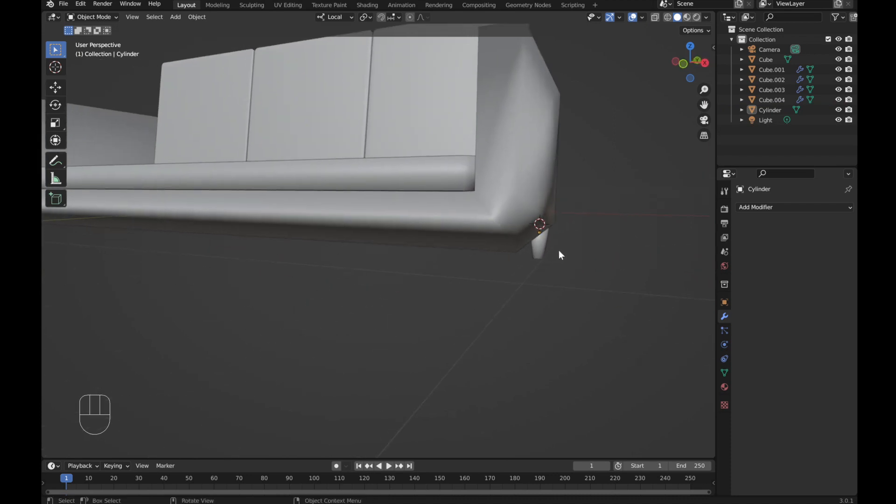
pyautogui.click(547, 253)
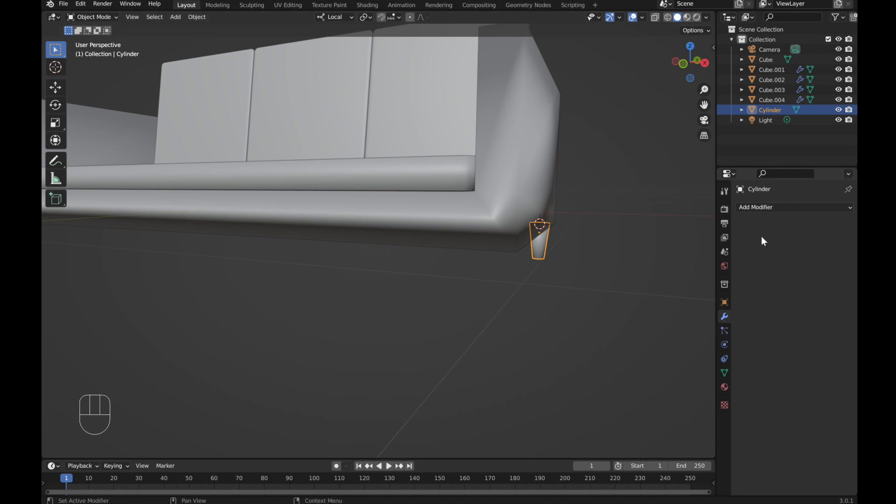
pyautogui.click(780, 206)
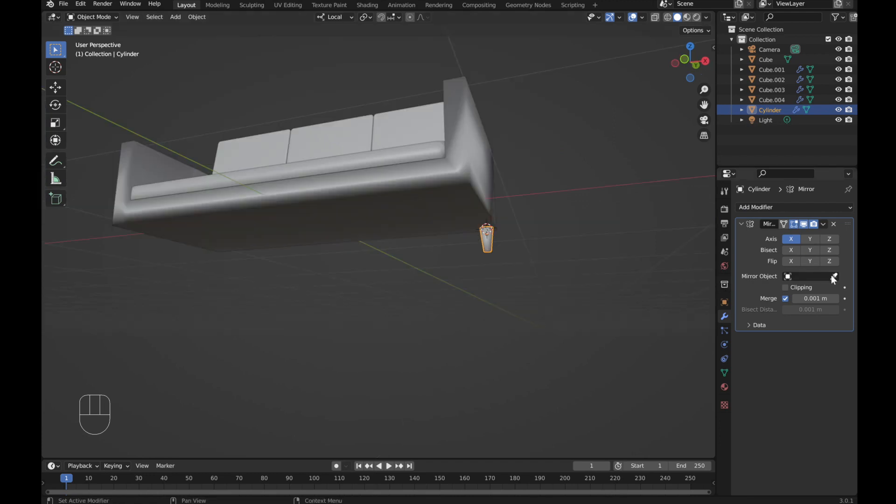
pyautogui.click(834, 277)
pyautogui.click(324, 232)
pyautogui.click(810, 238)
# Step: Inspect the mirrored legs under the sofa from the side view
pyautogui.moveTo(252, 297); pyautogui.dragTo(507, 248, button='middle')
pyautogui.scroll(-8, 394, 314)
pyautogui.click(394, 313)
pyautogui.scroll(3, 522, 244)
pyautogui.press('KP_3')
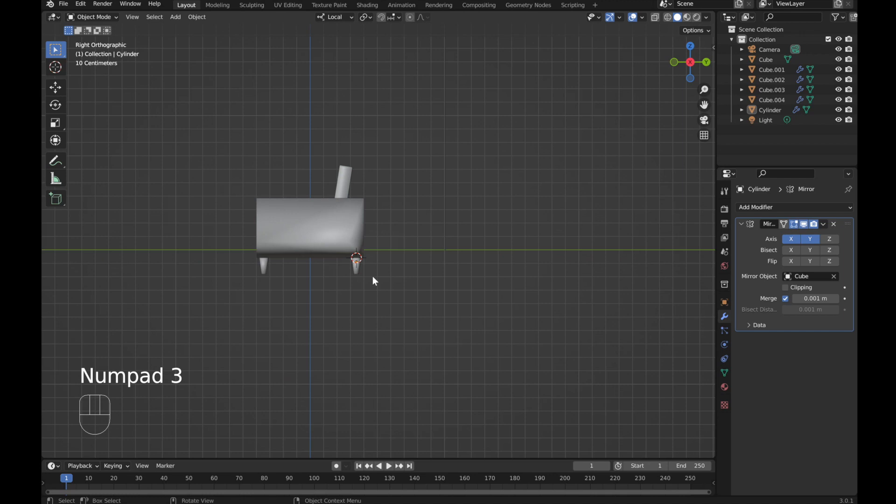
pyautogui.scroll(4, 340, 272)
pyautogui.keyDown('shift'); pyautogui.moveTo(330, 279); pyautogui.dragTo(509, 268, button='middle'); pyautogui.keyUp('shift')
pyautogui.scroll(-2, 505, 308)
pyautogui.scroll(-5, 505, 308)
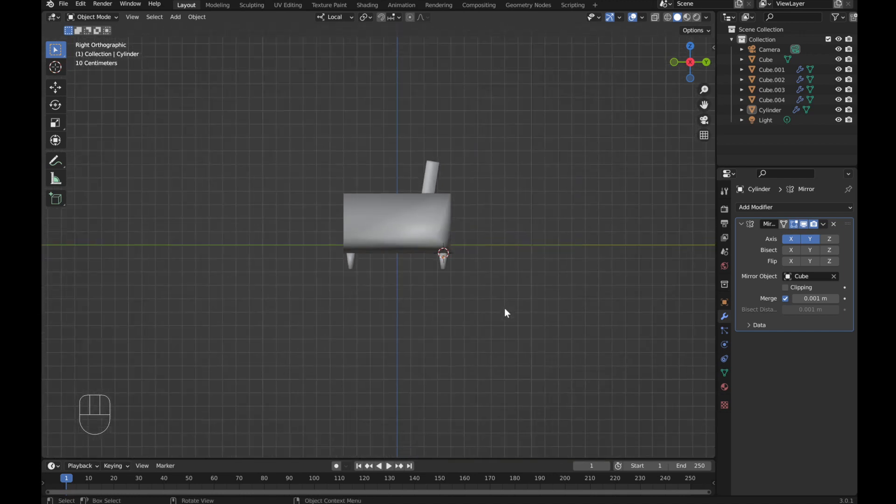
pyautogui.scroll(5, 505, 308)
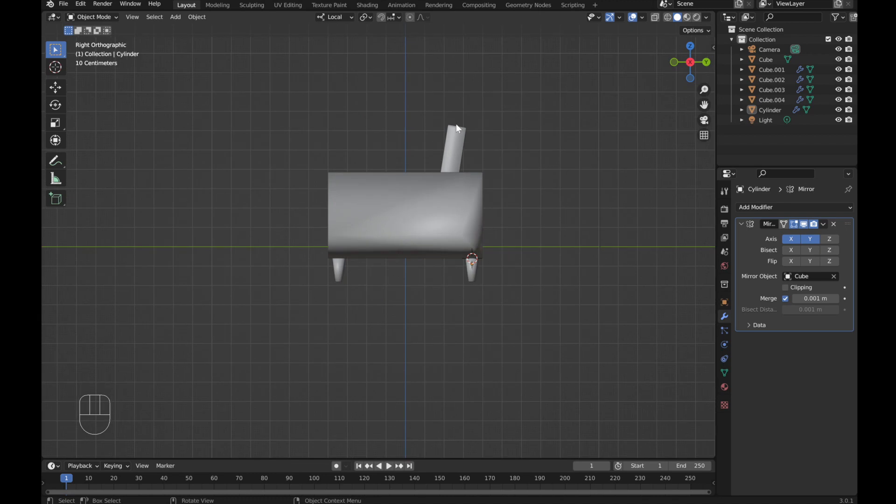
# Step: Switch to Global orientation, select all sofa parts and raise them about 0.18 m along Z
pyautogui.click(347, 17)
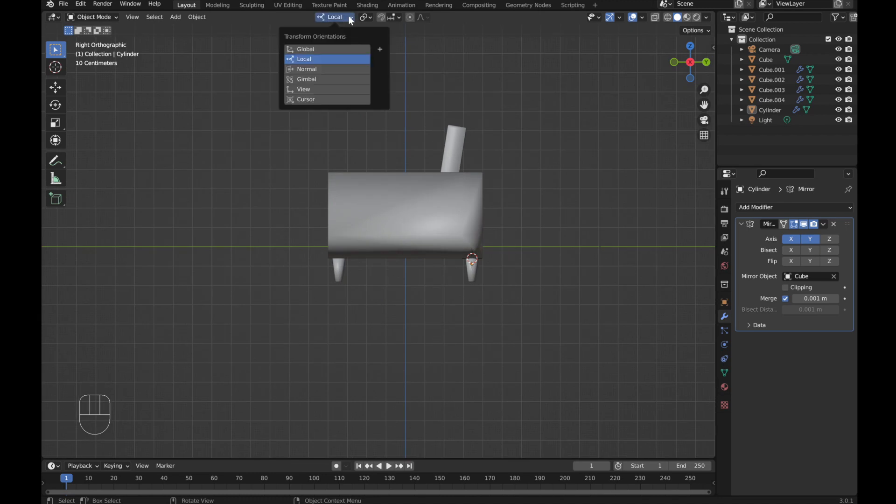
pyautogui.click(312, 50)
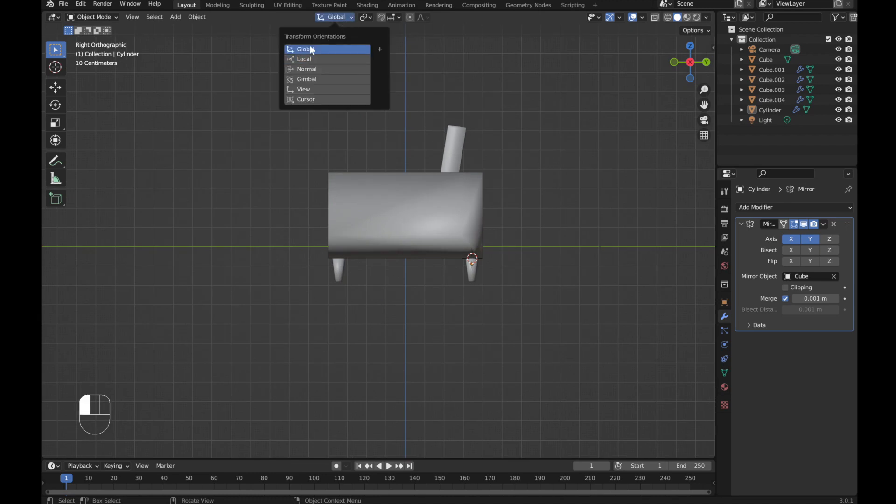
pyautogui.moveTo(257, 80); pyautogui.dragTo(557, 306)
pyautogui.press('g')
pyautogui.press('z')
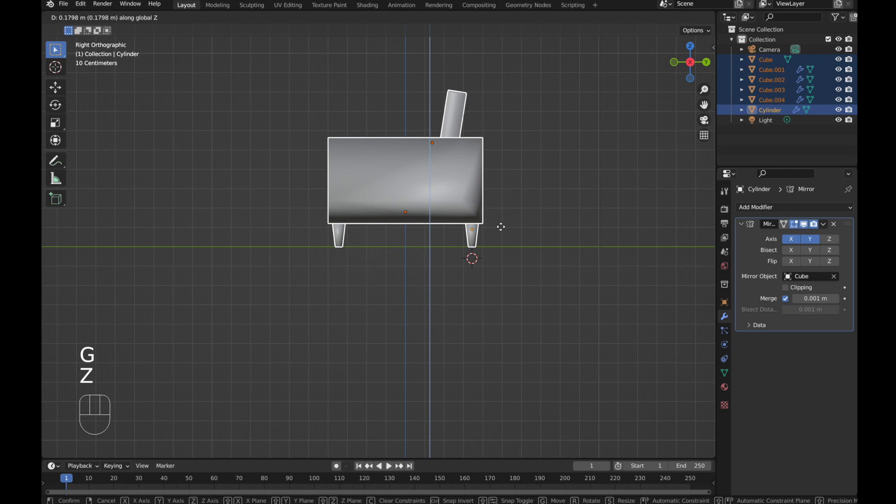
pyautogui.click(500, 227)
# Step: Snap the 3D cursor to the world origin
pyautogui.scroll(-1, 464, 322)
pyautogui.scroll(-5, 462, 319)
pyautogui.moveTo(318, 305); pyautogui.dragTo(478, 319, button='middle')
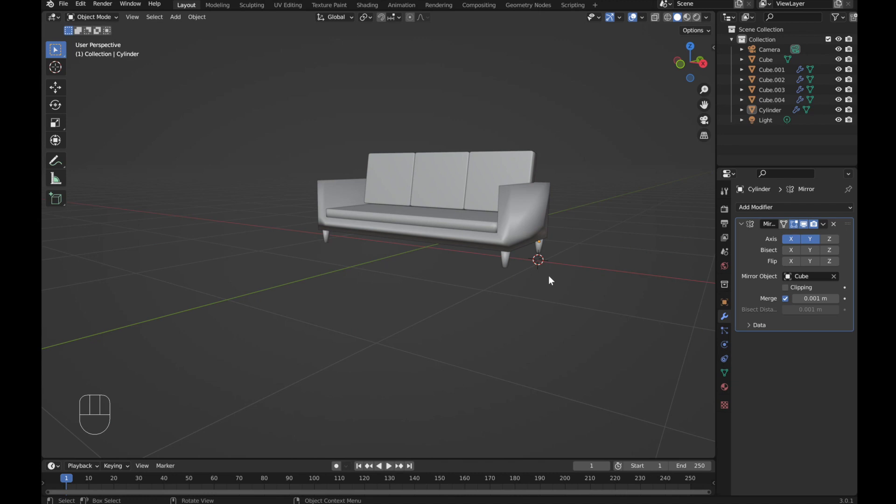
pyautogui.hotkey('shift', 's')
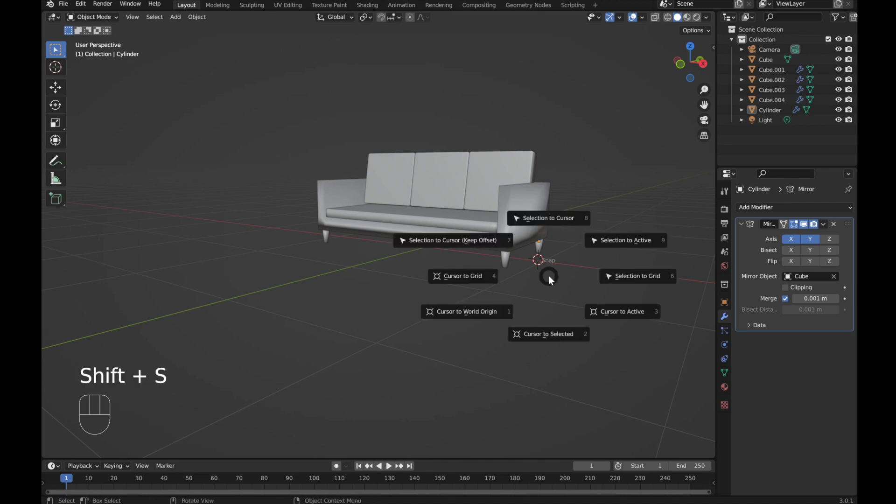
pyautogui.click(469, 312)
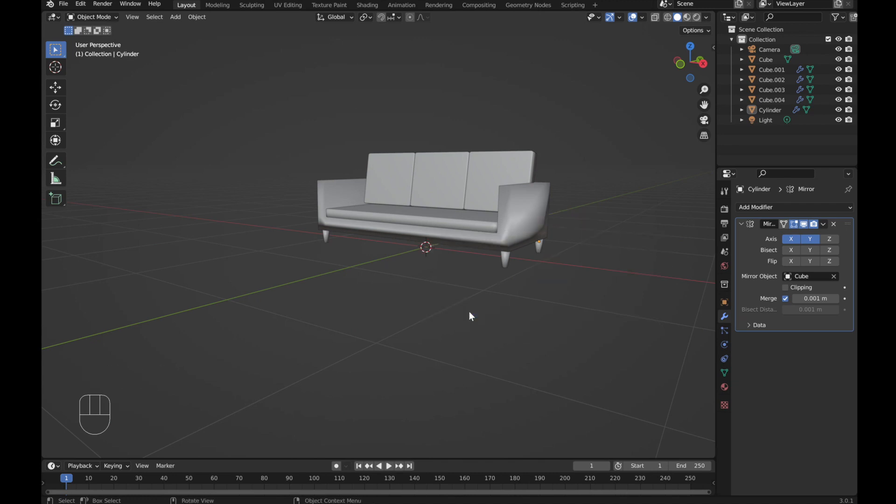
pyautogui.moveTo(308, 327)
pyautogui.mouseDown(button='middle')
pyautogui.moveTo(474, 324)
pyautogui.moveTo(448, 335)
pyautogui.moveTo(304, 328)
pyautogui.mouseUp(button='middle')
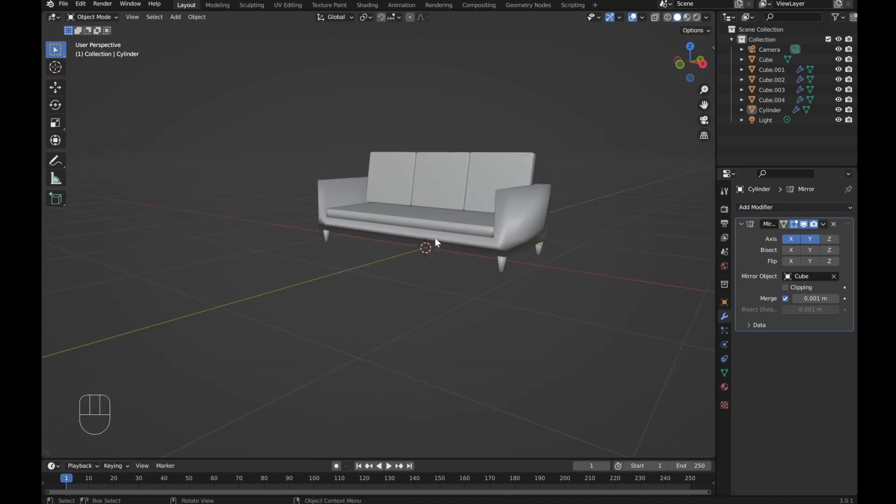
# Step: Add a plane mesh at the world origin
pyautogui.hotkey('shift', 'a')
pyautogui.moveTo(430, 176)
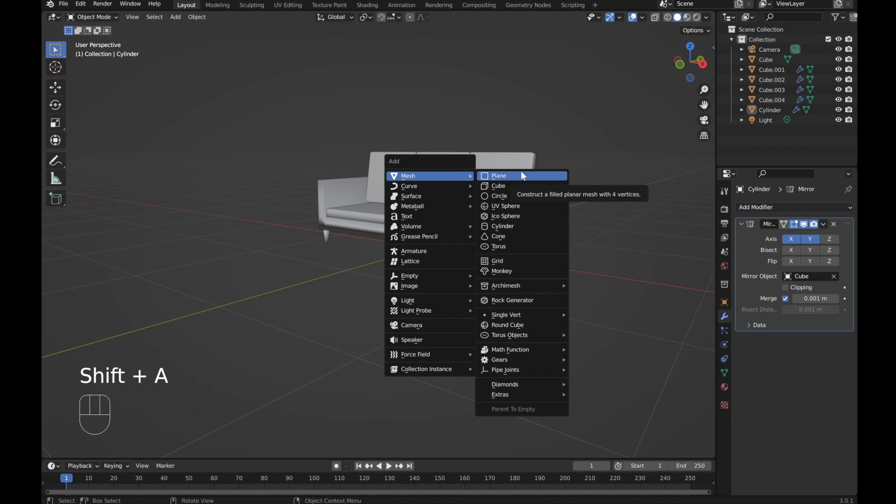
pyautogui.click(522, 177)
pyautogui.moveTo(397, 281); pyautogui.dragTo(482, 298, button='middle')
pyautogui.press('KP_7')
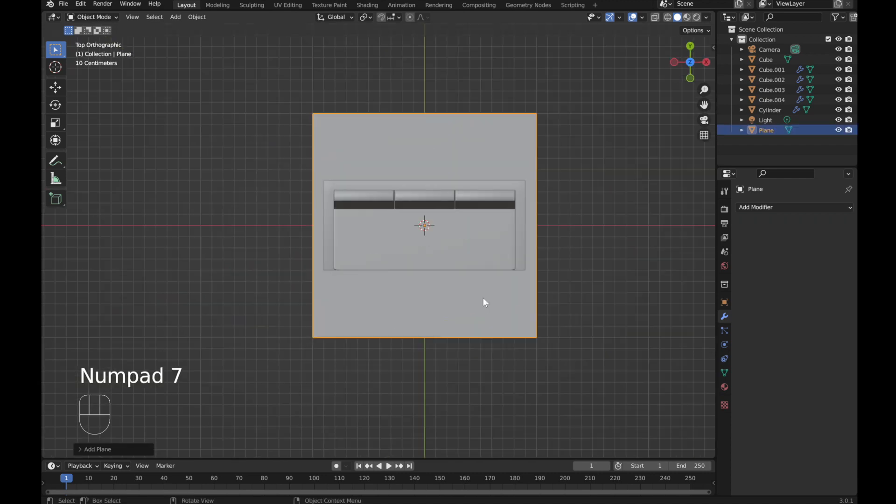
# Step: Scale the plane up to form a floor beneath the sofa
pyautogui.press('s')
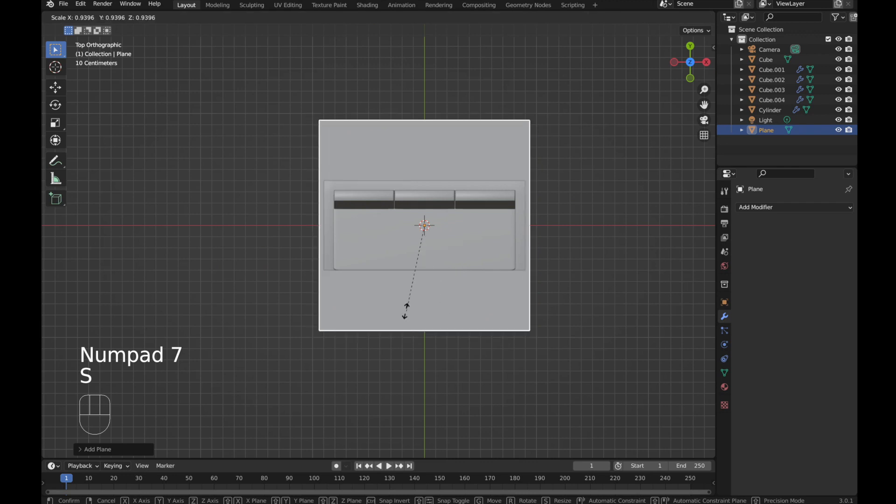
pyautogui.scroll(-3, 569, 253)
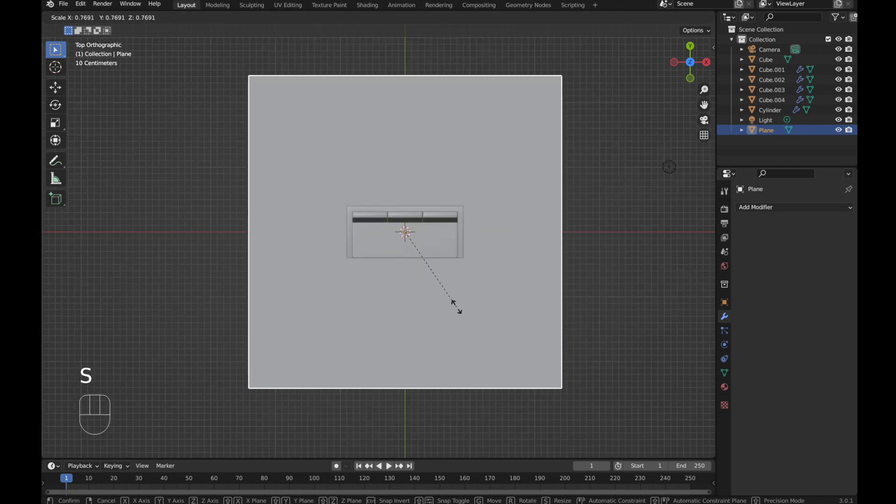
pyautogui.click(461, 305)
pyautogui.moveTo(462, 305); pyautogui.dragTo(641, 353, button='middle')
pyautogui.click(572, 314)
pyautogui.moveTo(573, 315); pyautogui.dragTo(579, 284, button='middle')
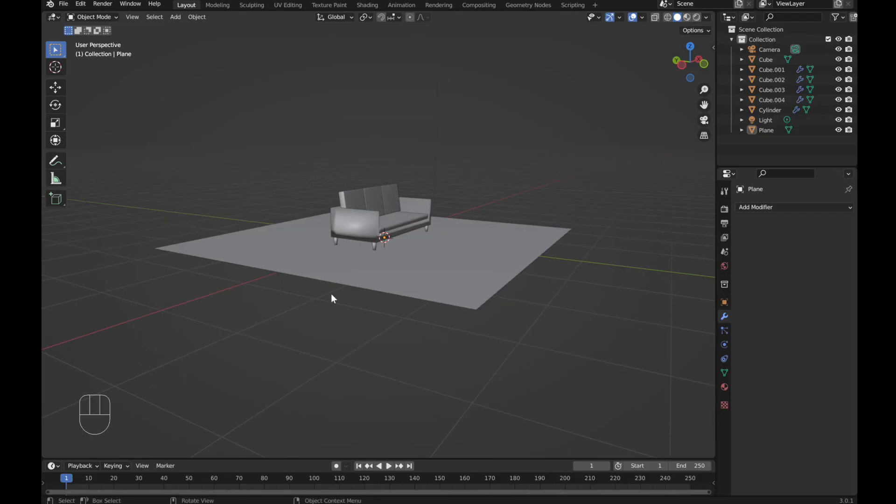
pyautogui.moveTo(332, 296); pyautogui.dragTo(444, 213, button='middle')
pyautogui.scroll(5, 442, 208)
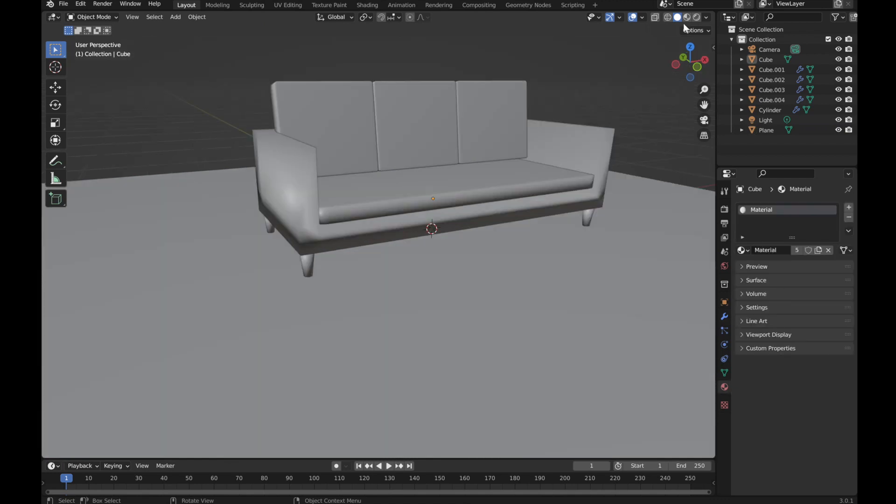
# Step: Switch to rendered shading and give the sofa body's material a dark blue base color (H 0.606, S 0.752, V 0.517)
pyautogui.click(696, 17)
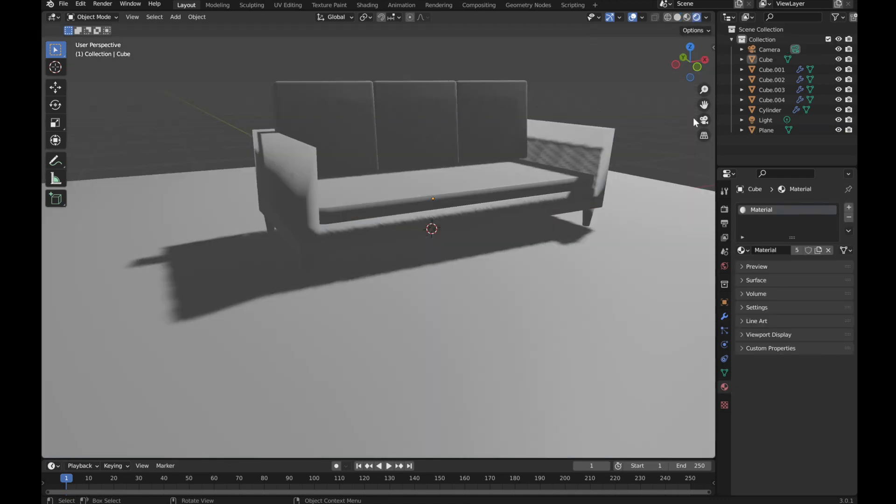
pyautogui.click(310, 198)
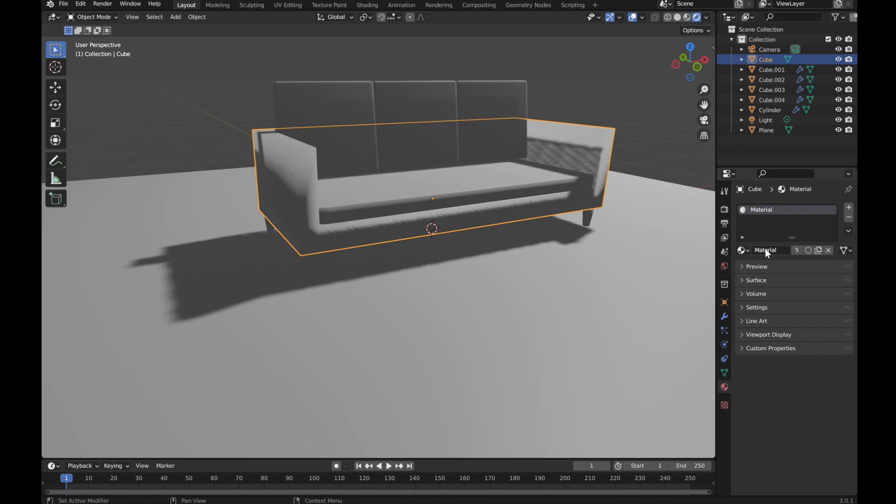
pyautogui.click(744, 282)
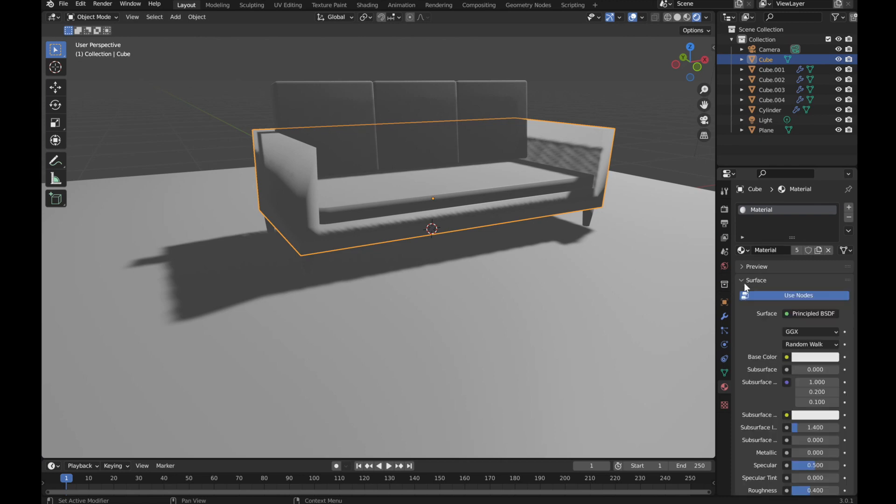
pyautogui.click(816, 357)
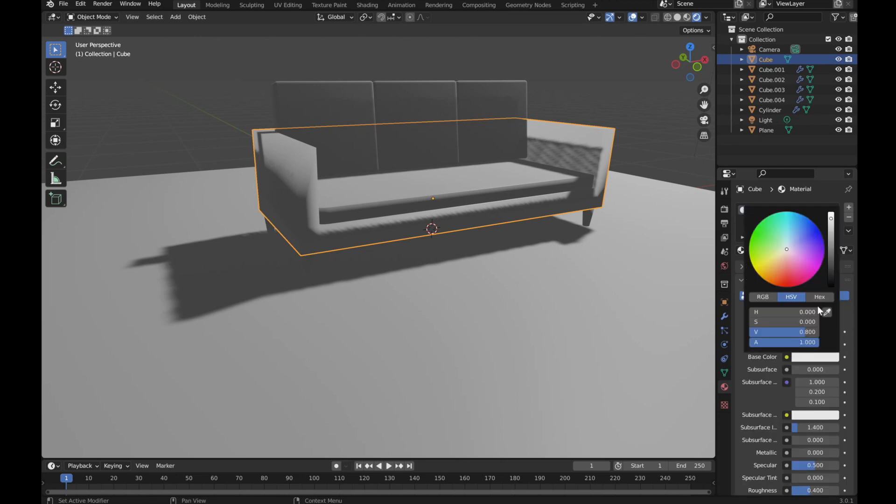
pyautogui.click(796, 235)
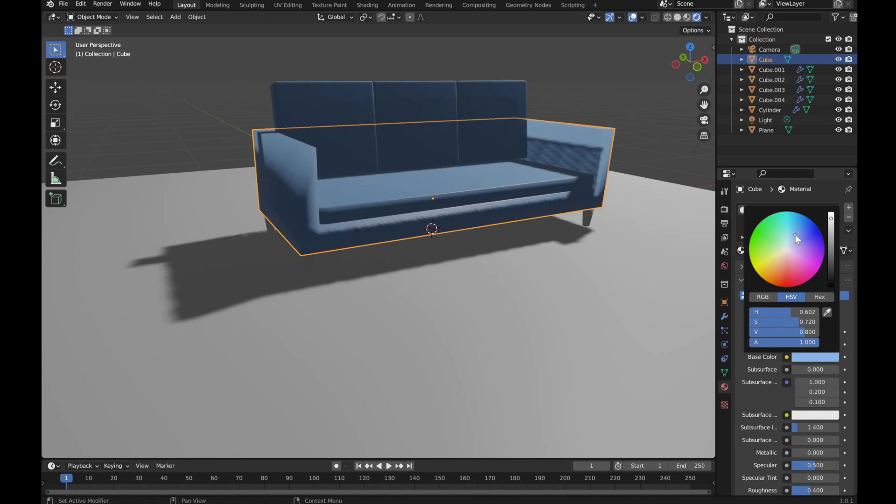
pyautogui.click(796, 234)
pyautogui.moveTo(831, 219); pyautogui.dragTo(831, 230)
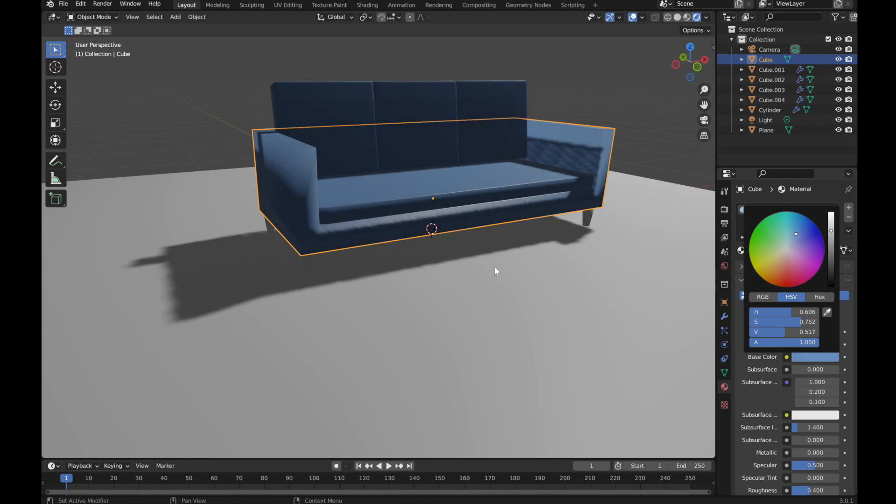
# Step: Set the sofa material's roughness to 1.000
pyautogui.moveTo(497, 211); pyautogui.dragTo(444, 243, button='middle')
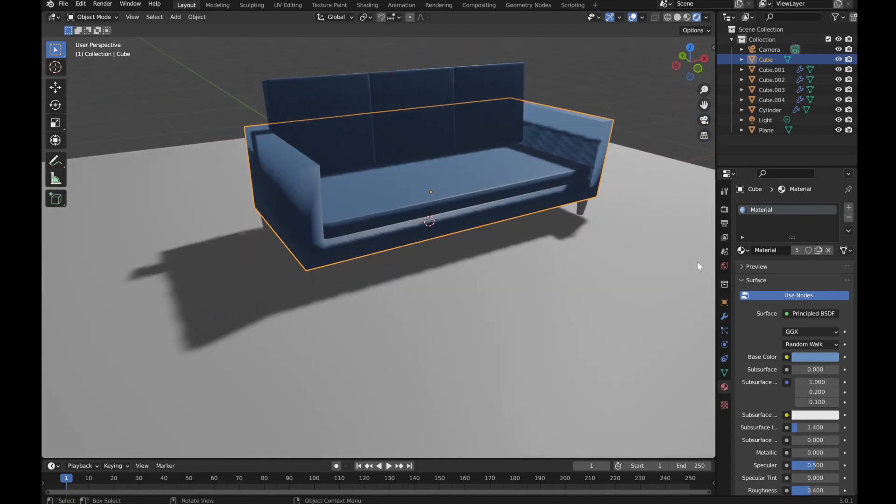
pyautogui.scroll(-2, 777, 406)
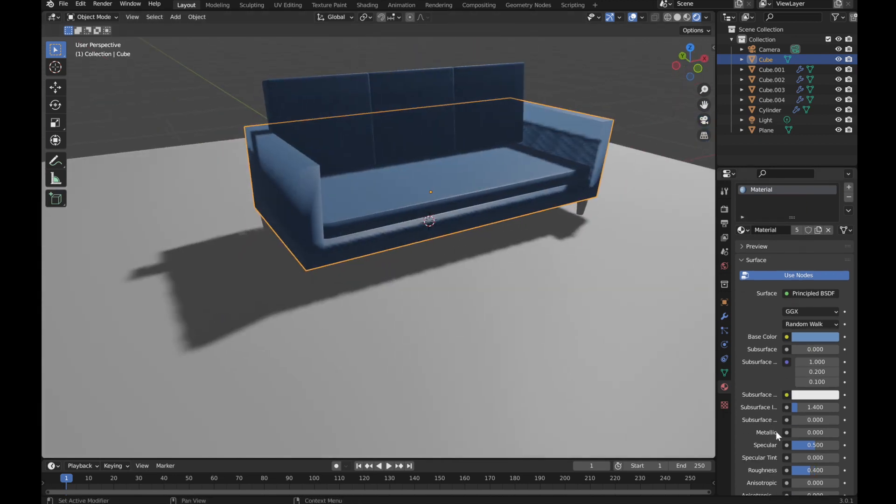
pyautogui.scroll(-1, 779, 429)
pyautogui.moveTo(815, 460); pyautogui.dragTo(851, 461)
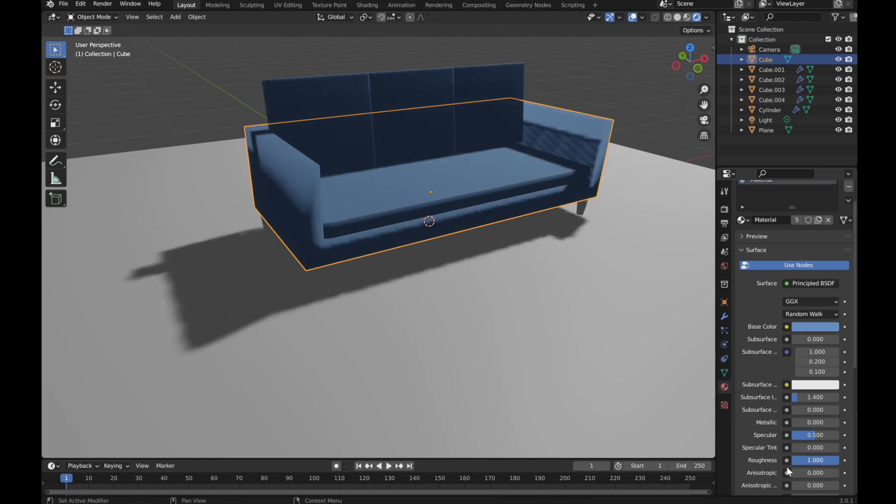
# Step: Select the sofa legs, add a new material and set its base color to dark grey (V 0.330)
pyautogui.moveTo(489, 289); pyautogui.dragTo(488, 290, button='middle')
pyautogui.click(207, 105)
pyautogui.moveTo(514, 175); pyautogui.dragTo(420, 260, button='middle')
pyautogui.scroll(3, 352, 262)
pyautogui.moveTo(352, 262); pyautogui.dragTo(358, 242, button='middle')
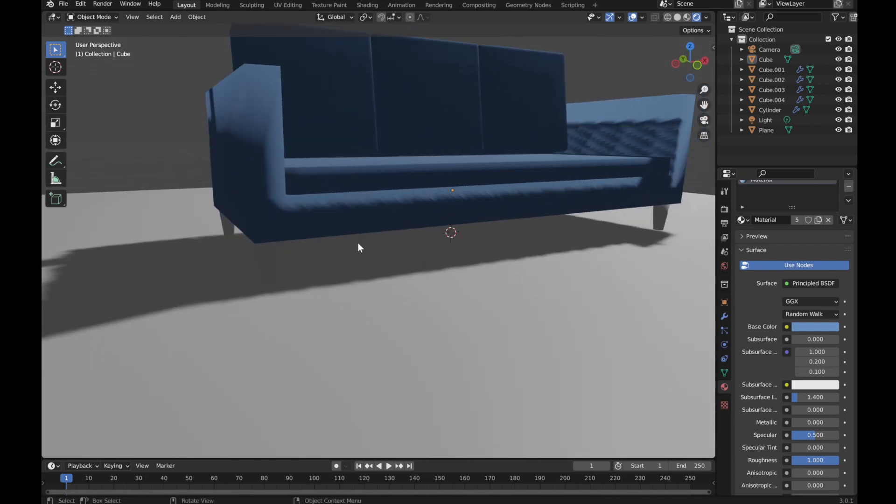
pyautogui.click(283, 257)
pyautogui.click(278, 259)
pyautogui.moveTo(277, 260); pyautogui.dragTo(306, 297, button='middle')
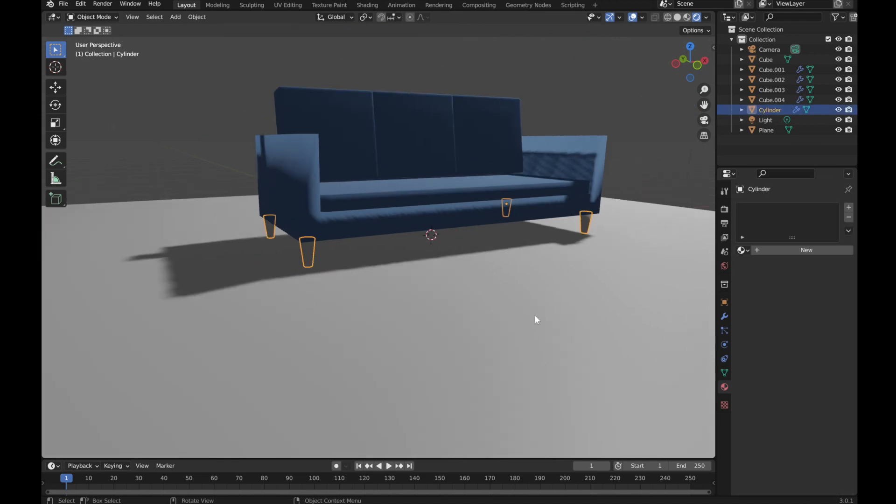
pyautogui.click(756, 250)
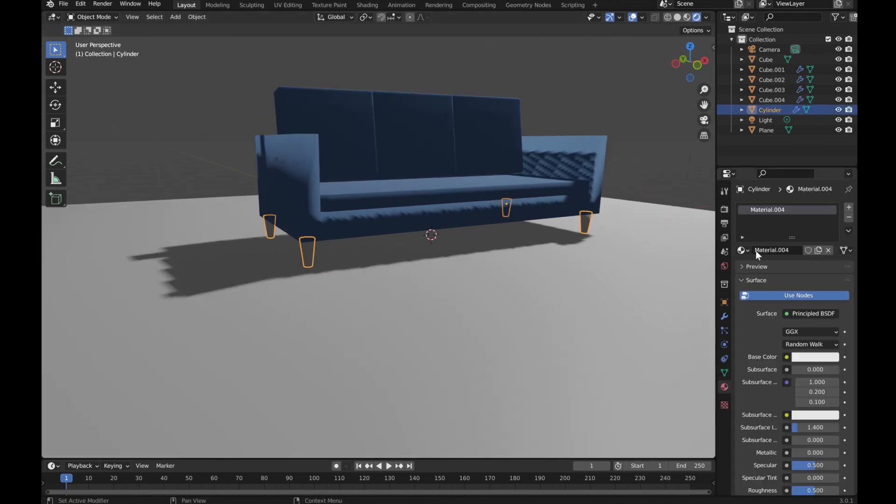
pyautogui.click(800, 359)
pyautogui.click(831, 243)
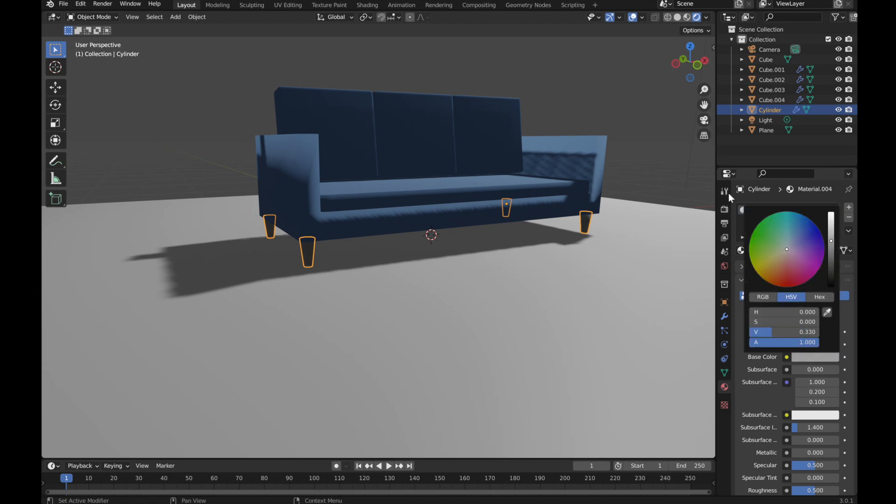
pyautogui.click(637, 161)
# Step: Set the leg material's metallic to 1.000 and roughness to about 0.126
pyautogui.moveTo(602, 240); pyautogui.dragTo(559, 234, button='middle')
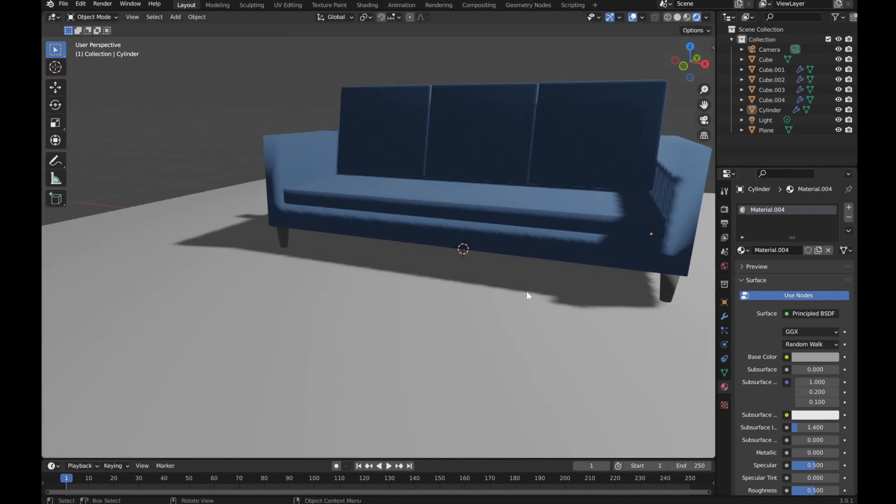
pyautogui.scroll(-3, 821, 430)
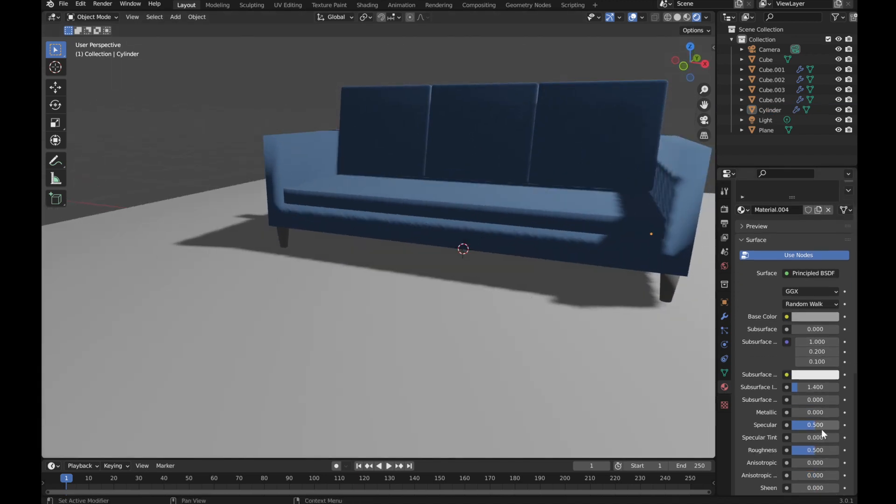
pyautogui.scroll(-1, 822, 427)
pyautogui.moveTo(797, 407); pyautogui.dragTo(840, 403)
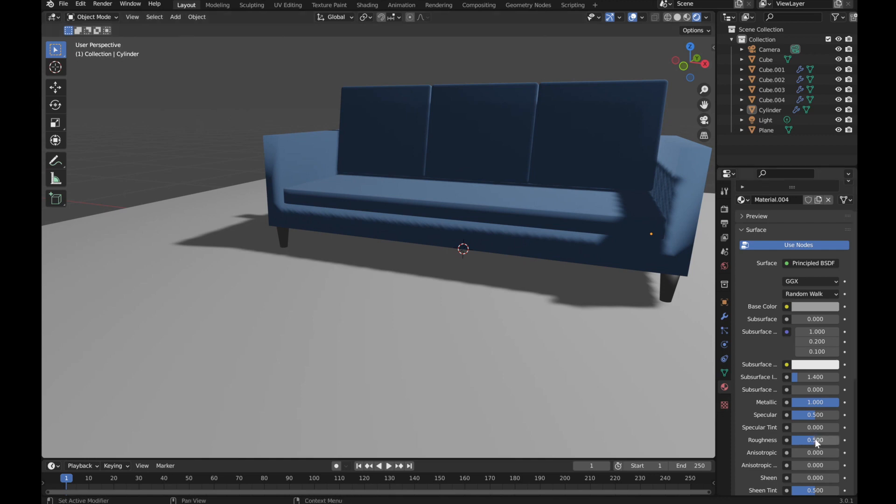
pyautogui.moveTo(820, 440); pyautogui.dragTo(798, 440)
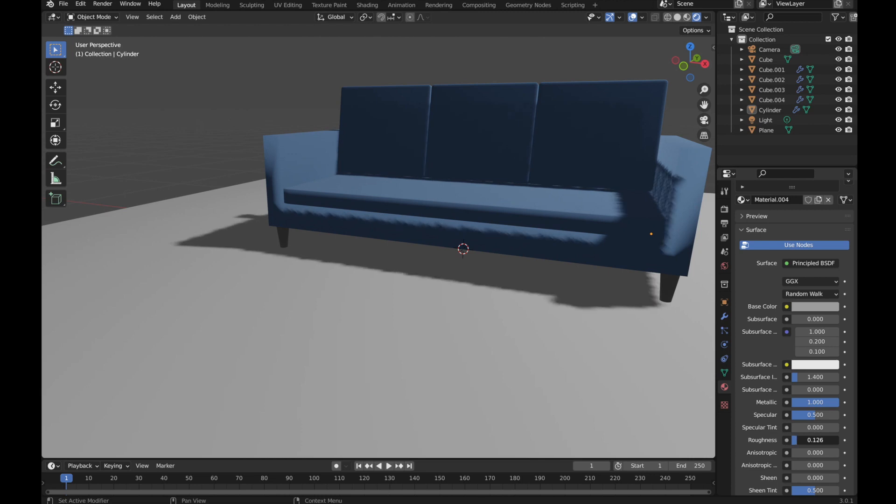
pyautogui.moveTo(798, 440); pyautogui.dragTo(803, 440)
# Step: Add a new material to the floor plane with a dark brown base color (H 0.039, S 0.207, V 0.165)
pyautogui.moveTo(277, 304); pyautogui.dragTo(352, 304, button='middle')
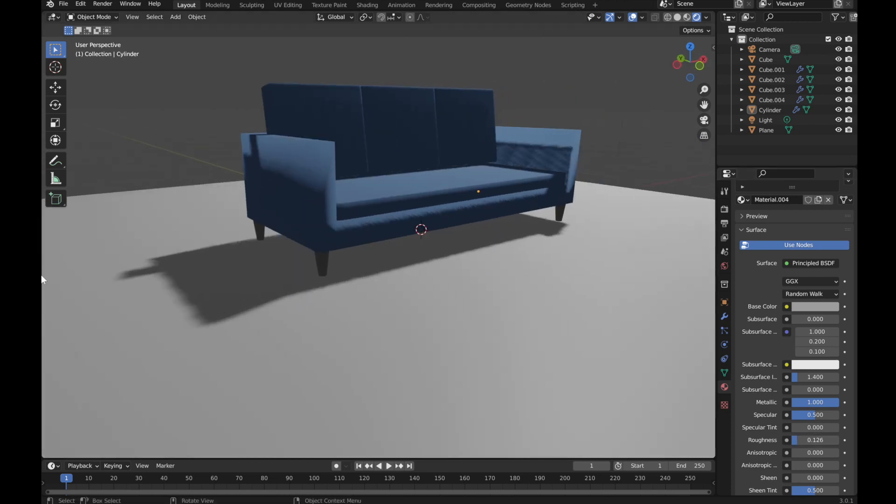
pyautogui.scroll(-2, 533, 290)
pyautogui.scroll(2, 533, 290)
pyautogui.moveTo(533, 290); pyautogui.dragTo(500, 298, button='middle')
pyautogui.scroll(-2, 579, 303)
pyautogui.click(659, 308)
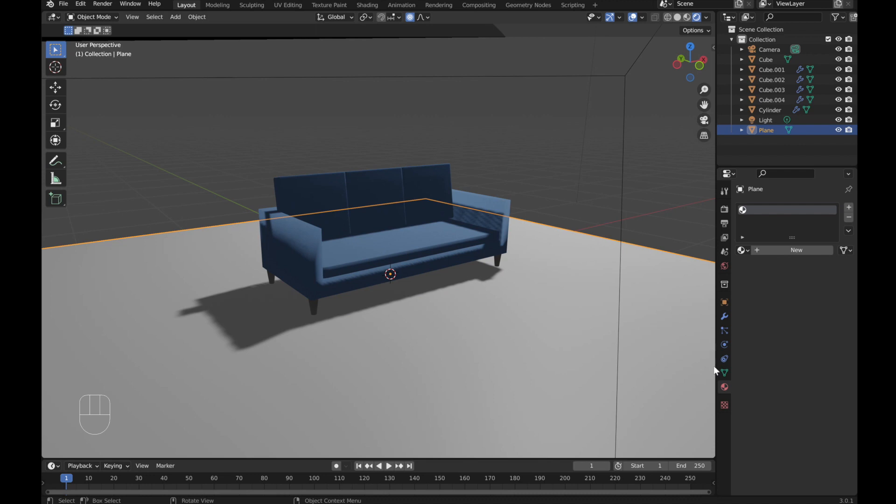
pyautogui.click(758, 250)
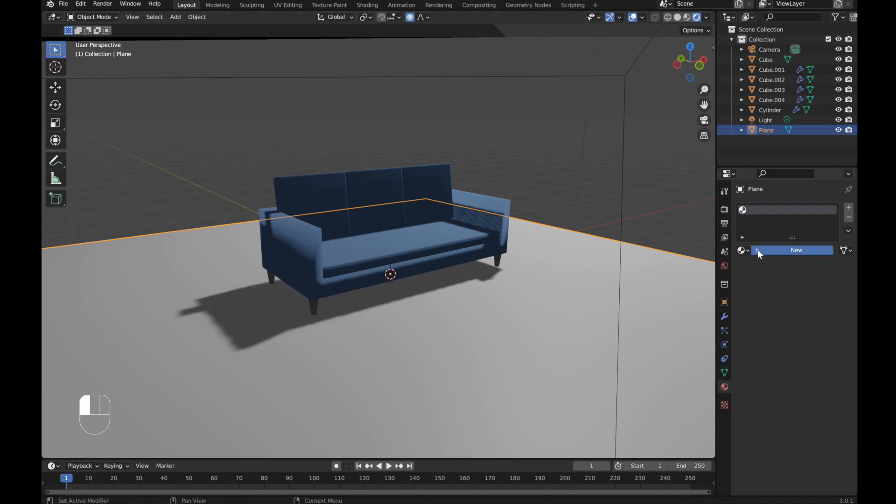
pyautogui.click(743, 280)
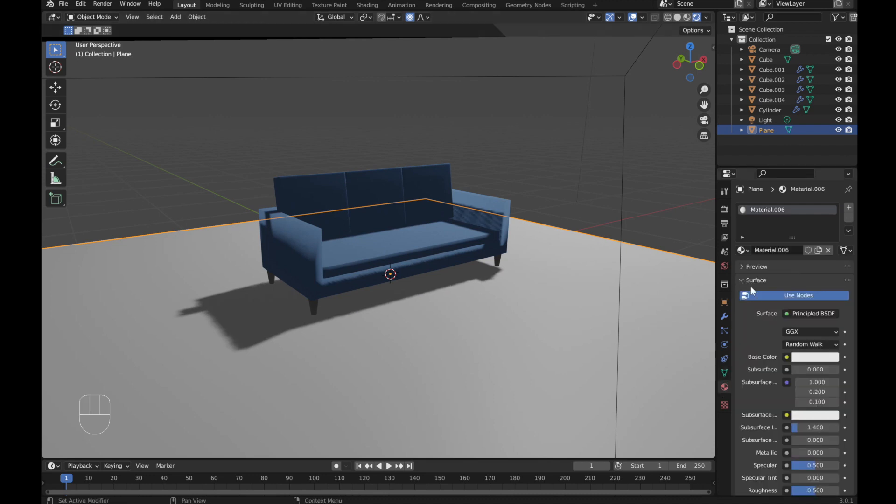
pyautogui.click(803, 358)
pyautogui.moveTo(781, 253)
pyautogui.mouseDown()
pyautogui.moveTo(783, 264)
pyautogui.moveTo(786, 256)
pyautogui.mouseUp()
pyautogui.moveTo(831, 219); pyautogui.dragTo(831, 253)
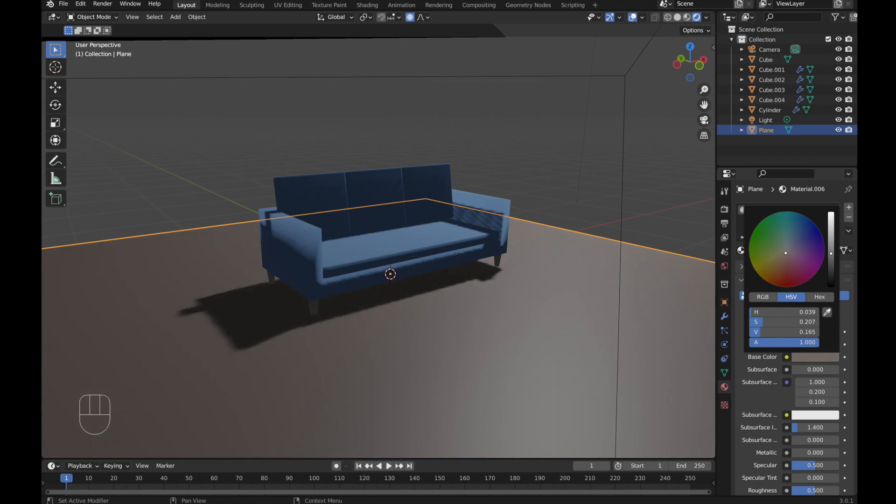
pyautogui.click(593, 172)
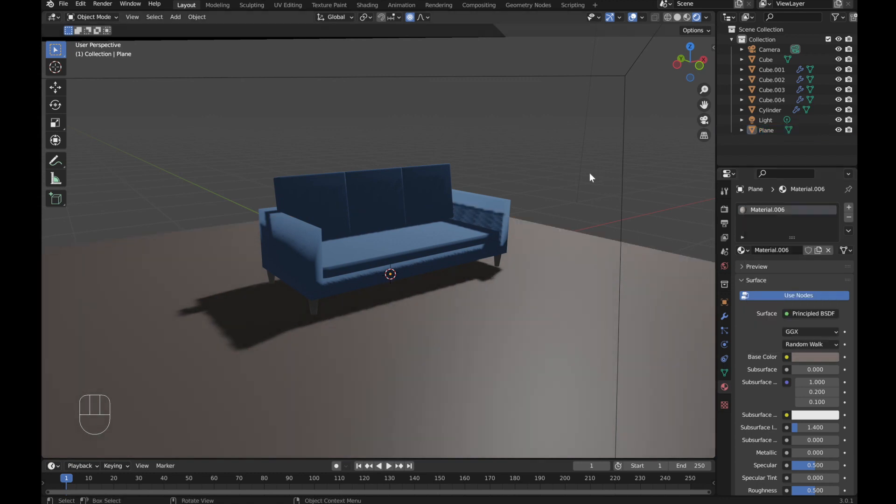
# Step: Enter camera view, lock the camera to the view and frame the sofa within the camera
pyautogui.scroll(-3, 586, 174)
pyautogui.press('KP_0')
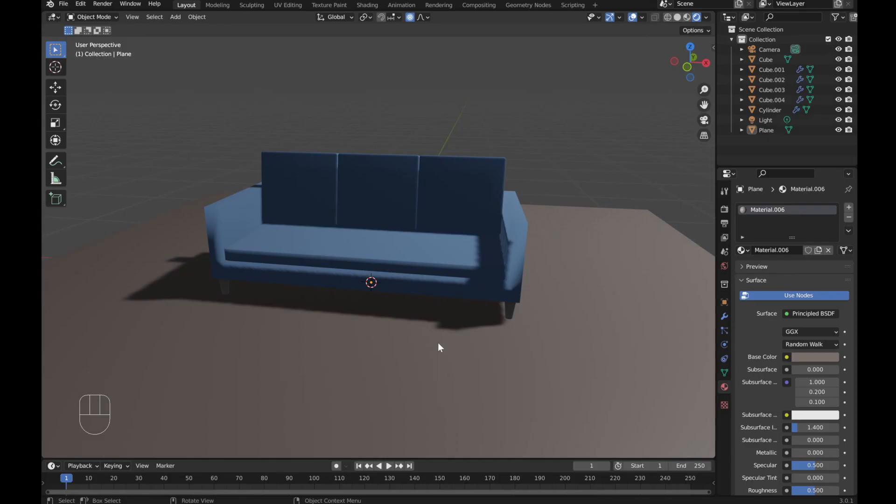
pyautogui.press('KP_0')
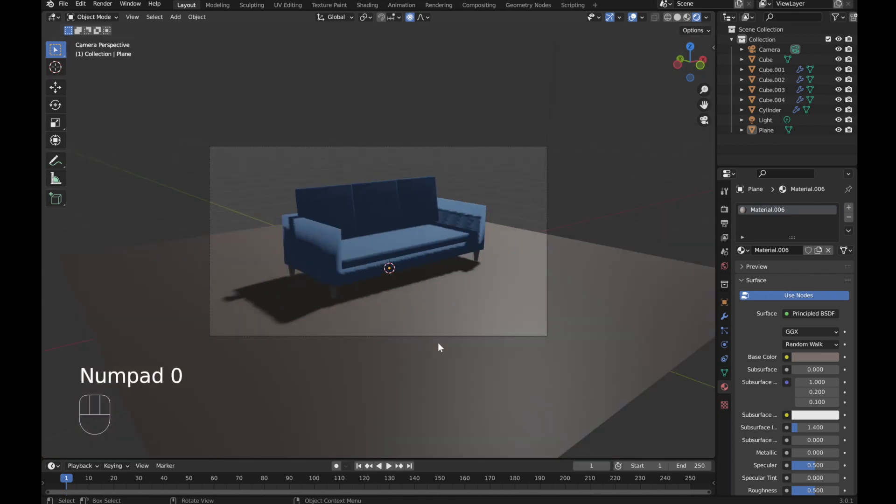
pyautogui.press('n')
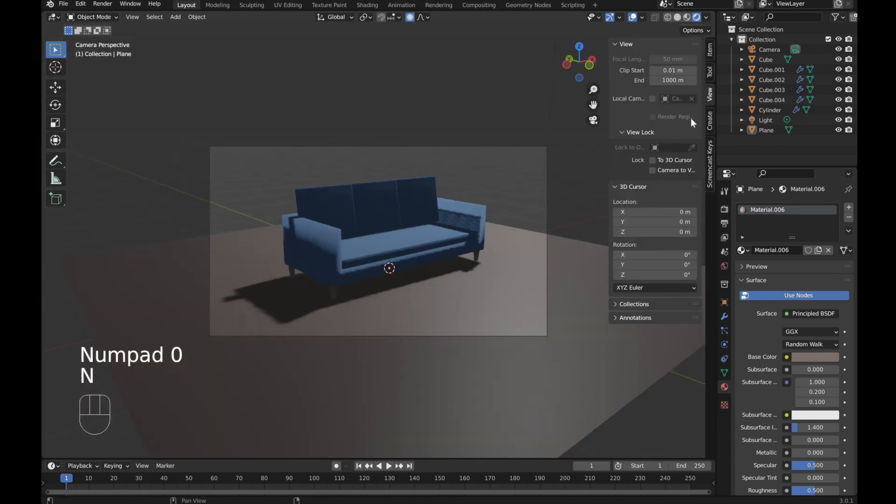
pyautogui.click(653, 170)
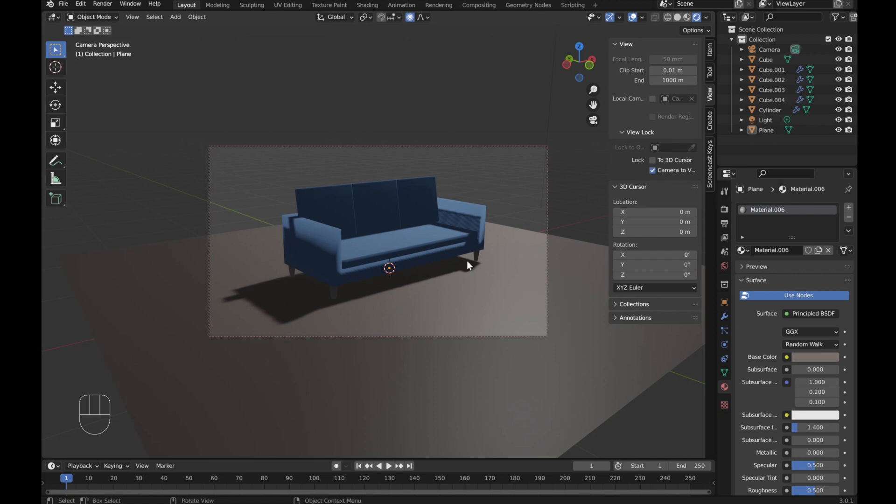
pyautogui.scroll(-4, 450, 267)
pyautogui.moveTo(451, 268)
pyautogui.mouseDown(button='middle')
pyautogui.moveTo(436, 279)
pyautogui.moveTo(402, 277)
pyautogui.moveTo(422, 279)
pyautogui.mouseUp(button='middle')
pyautogui.scroll(3, 400, 277)
pyautogui.scroll(-1, 410, 276)
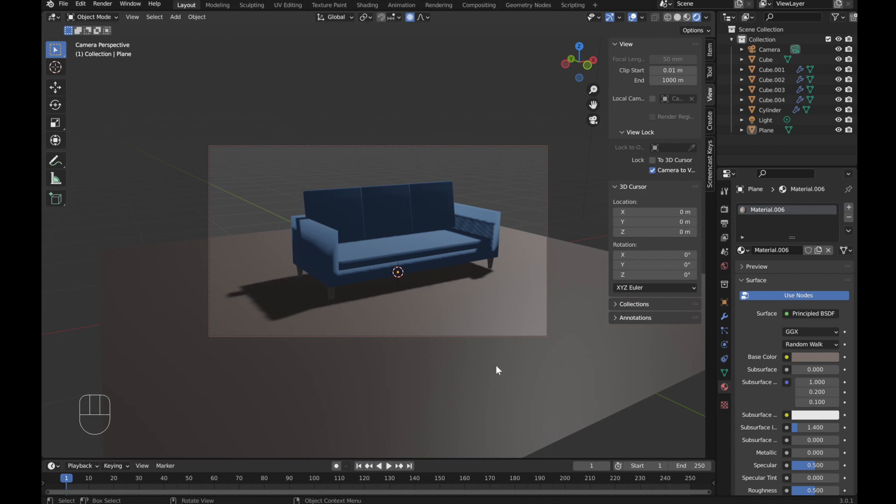
pyautogui.press('n')
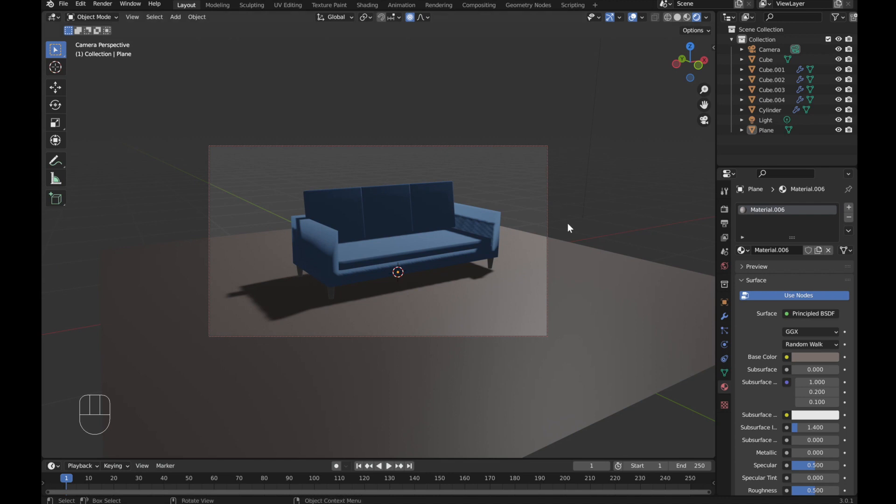
# Step: Select the light and change its type to Area
pyautogui.click(766, 51)
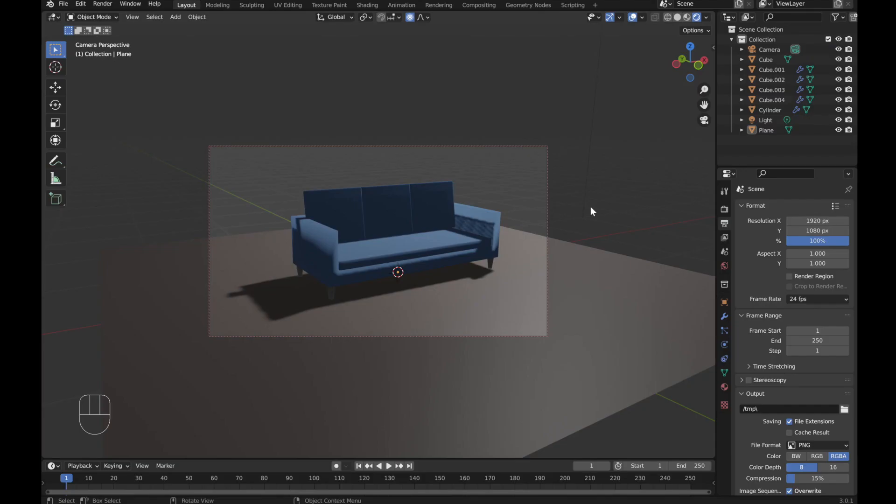
pyautogui.press('KP_0')
pyautogui.moveTo(439, 278); pyautogui.dragTo(363, 314, button='middle')
pyautogui.scroll(2, 392, 348)
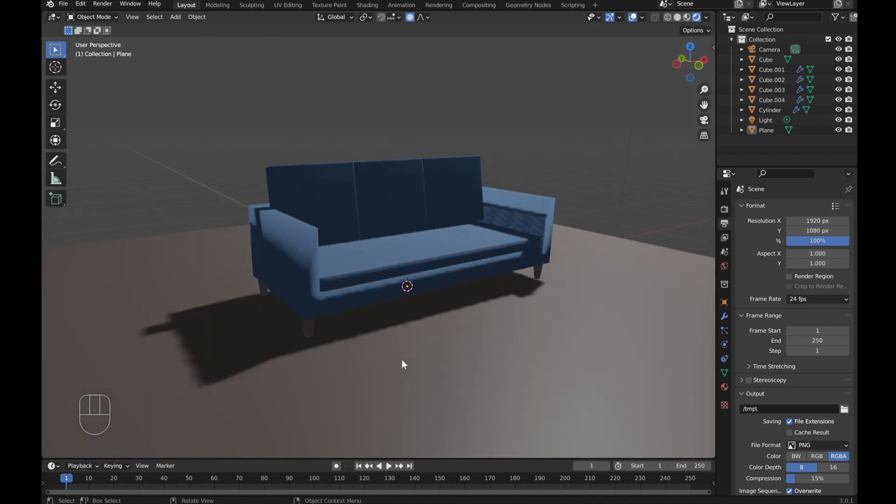
pyautogui.click(760, 122)
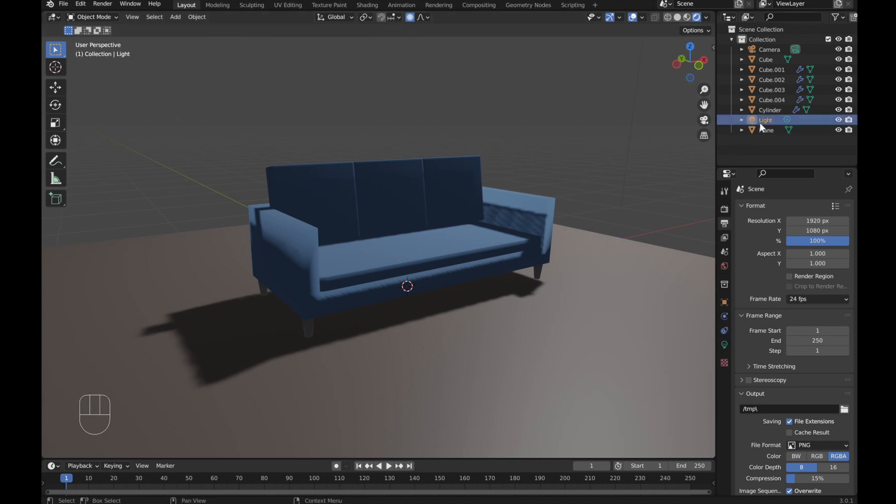
pyautogui.click(728, 348)
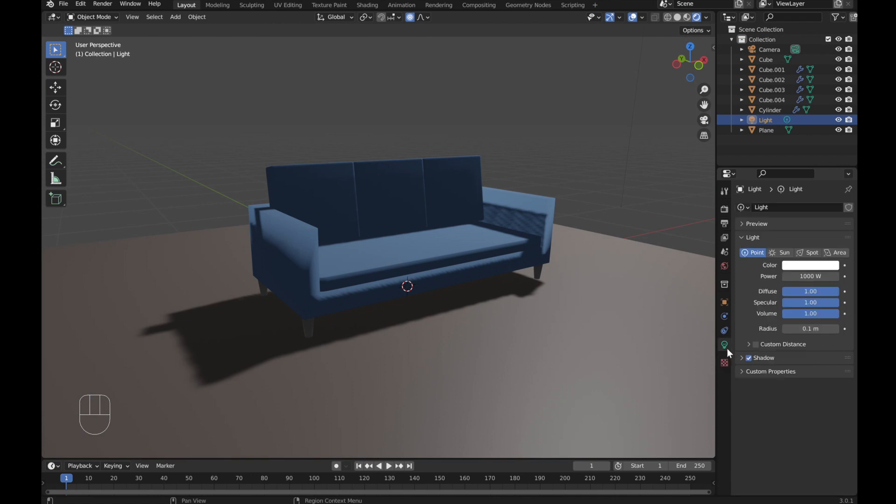
pyautogui.click(836, 253)
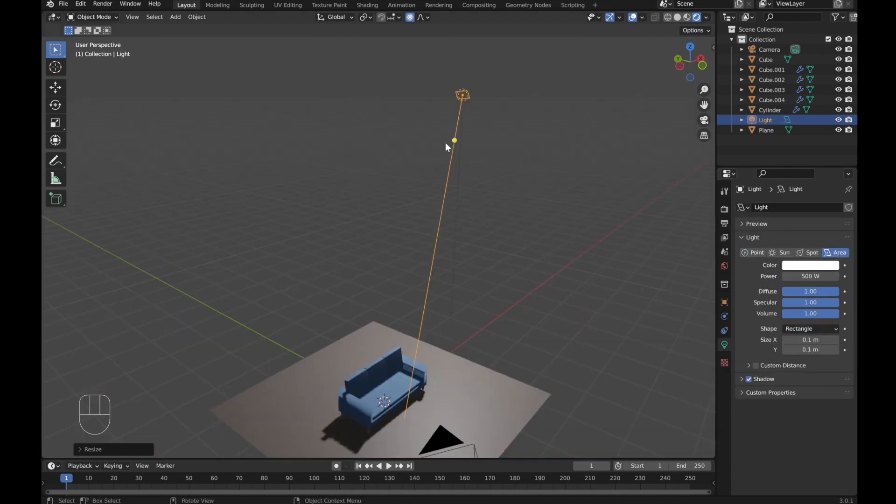
# Step: Scale the area light up about 3.9 times
pyautogui.scroll(1, 448, 94)
pyautogui.keyDown('shift'); pyautogui.moveTo(450, 82); pyautogui.dragTo(454, 163, button='middle'); pyautogui.keyUp('shift')
pyautogui.press('s')
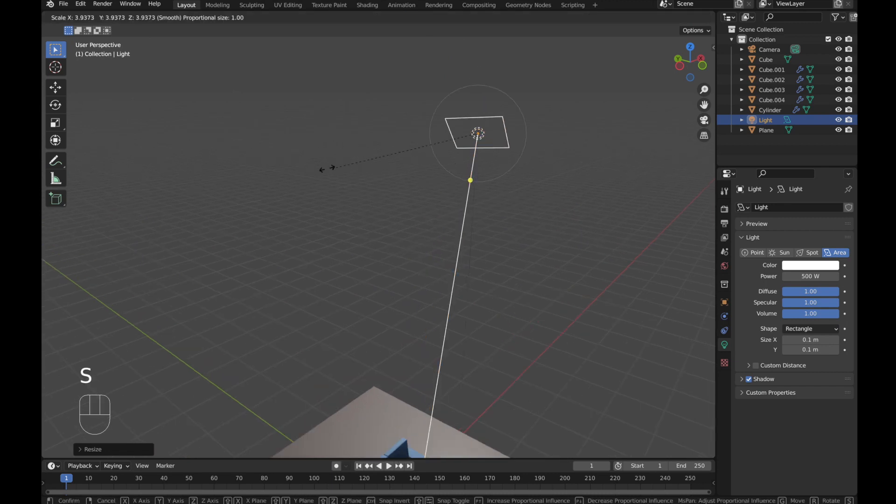
pyautogui.click(264, 175)
pyautogui.press('KP_3')
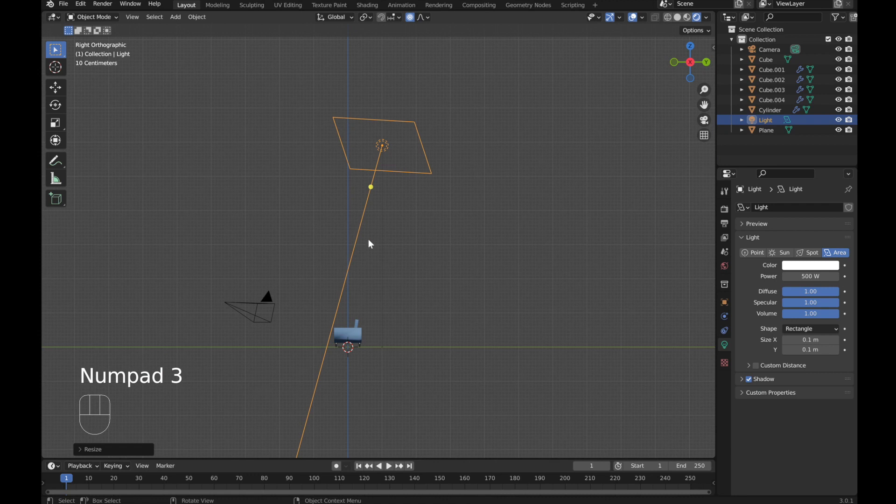
# Step: Move and rotate the area light so it sits above and in front of the sofa, angled toward it
pyautogui.press('g')
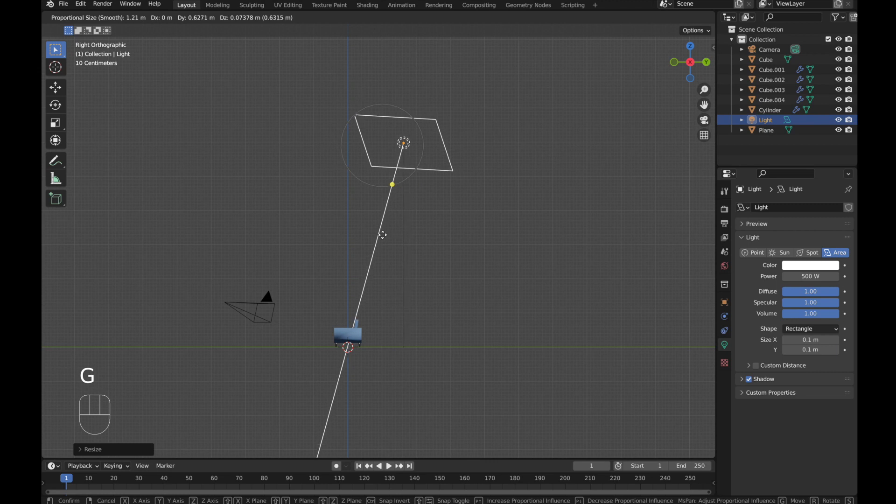
pyautogui.click(382, 235)
pyautogui.press('r')
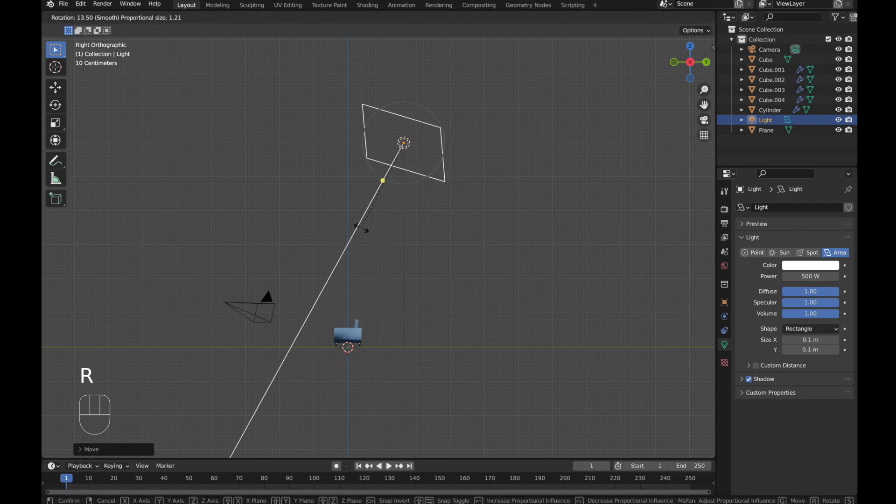
pyautogui.click(360, 225)
pyautogui.press('g')
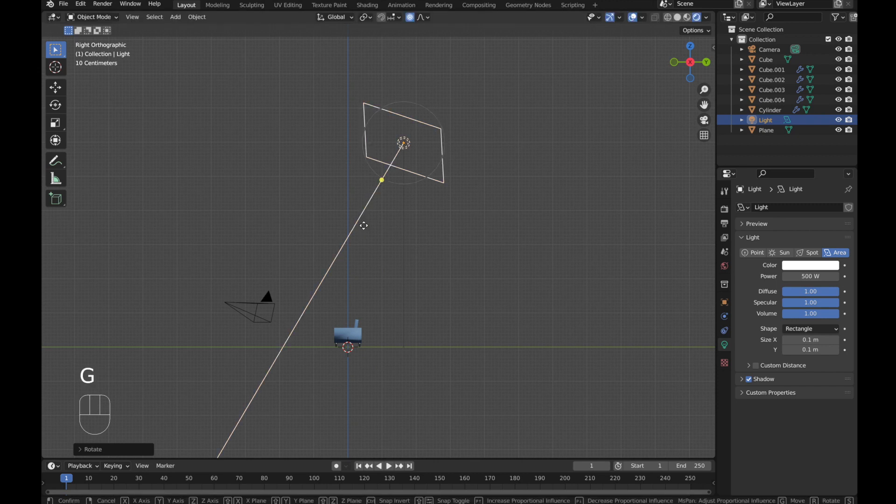
pyautogui.click(424, 229)
# Step: Set the transform pivot point to the 3D Cursor
pyautogui.moveTo(287, 281); pyautogui.dragTo(291, 319, button='middle')
pyautogui.scroll(5, 388, 360)
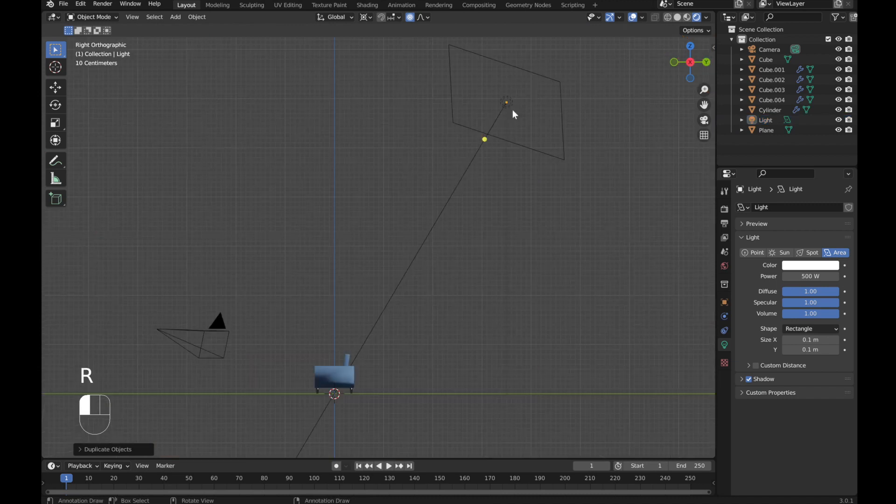
pyautogui.click(511, 108)
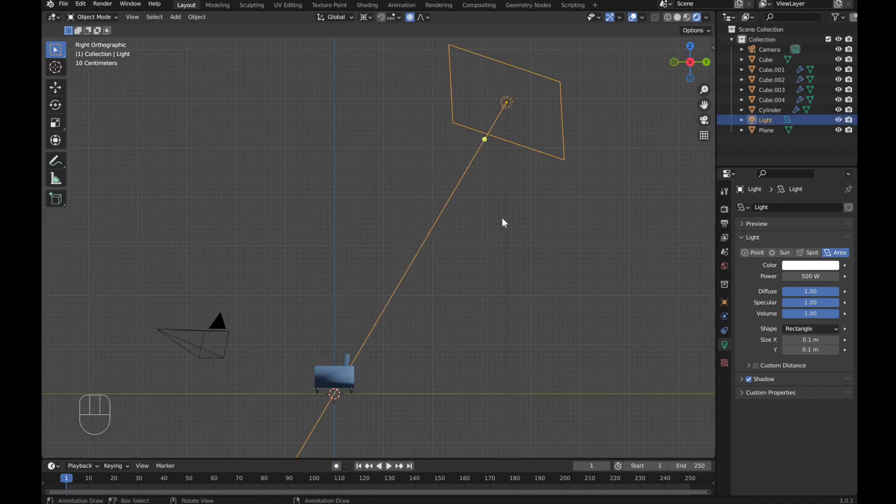
pyautogui.press('.')
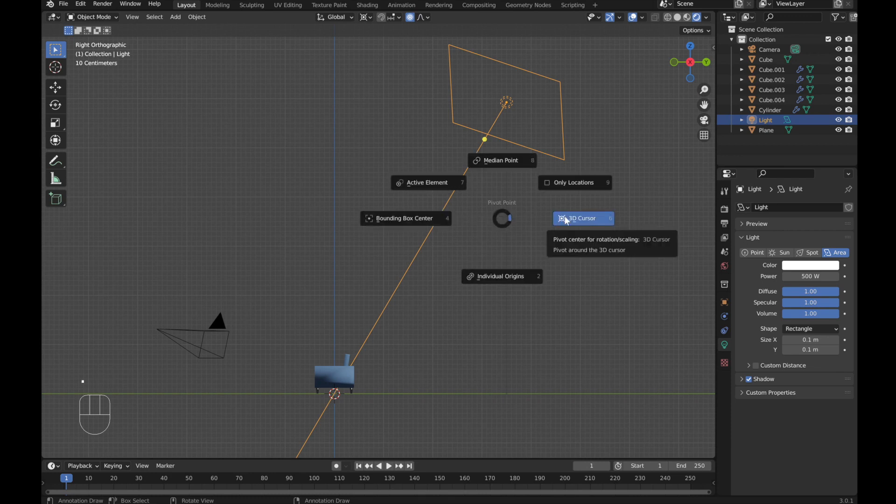
pyautogui.click(567, 220)
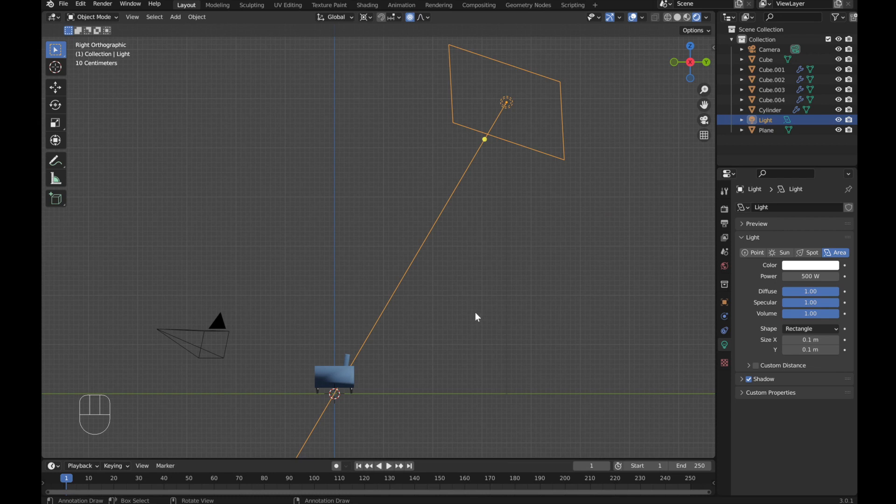
# Step: Duplicate the area light and rotate the copy about 28 degrees around the 3D cursor to sit directly above the sofa
pyautogui.hotkey('shift', 'd')
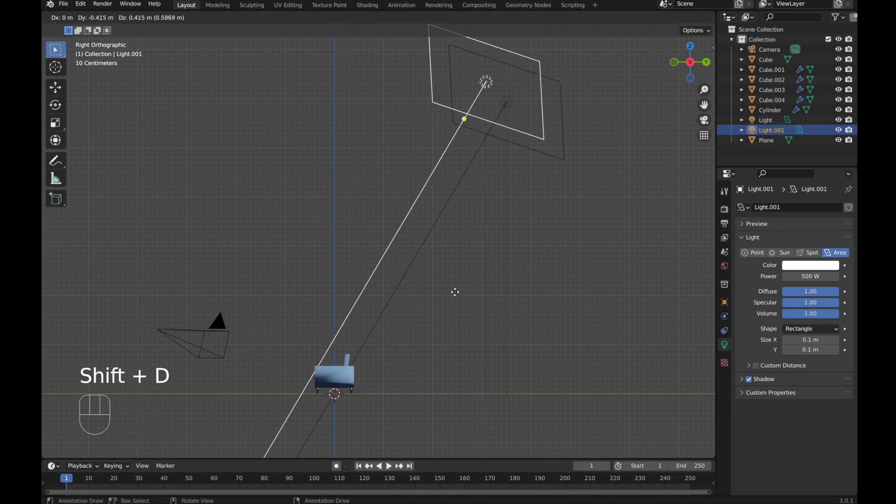
pyautogui.press('r')
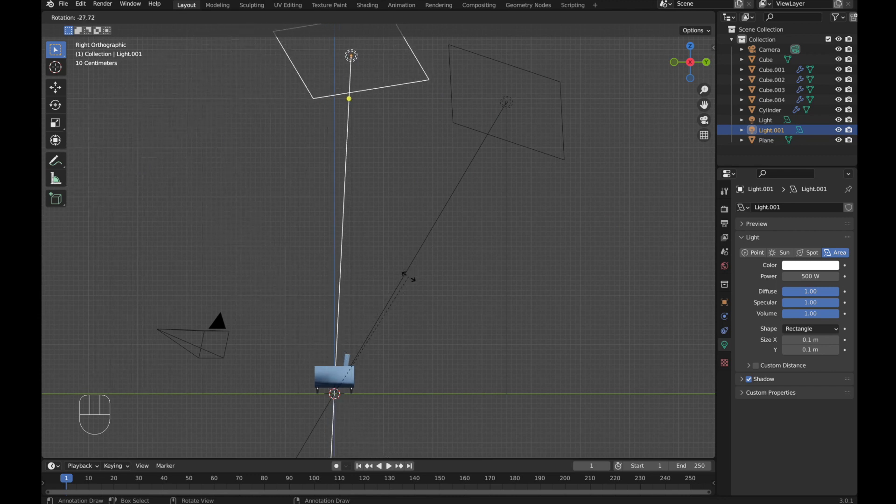
pyautogui.click(403, 307)
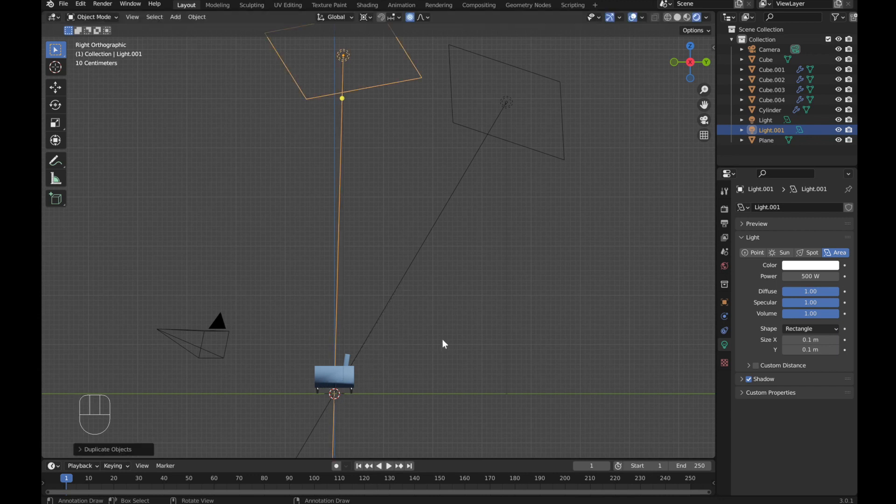
# Step: Set the transform pivot point back to Median Point
pyautogui.scroll(-2, 441, 339)
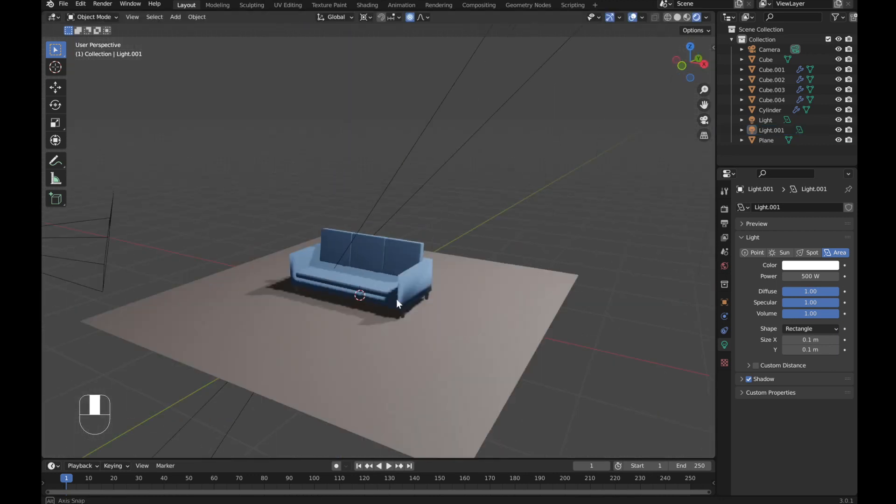
pyautogui.moveTo(396, 298); pyautogui.dragTo(394, 300, button='middle')
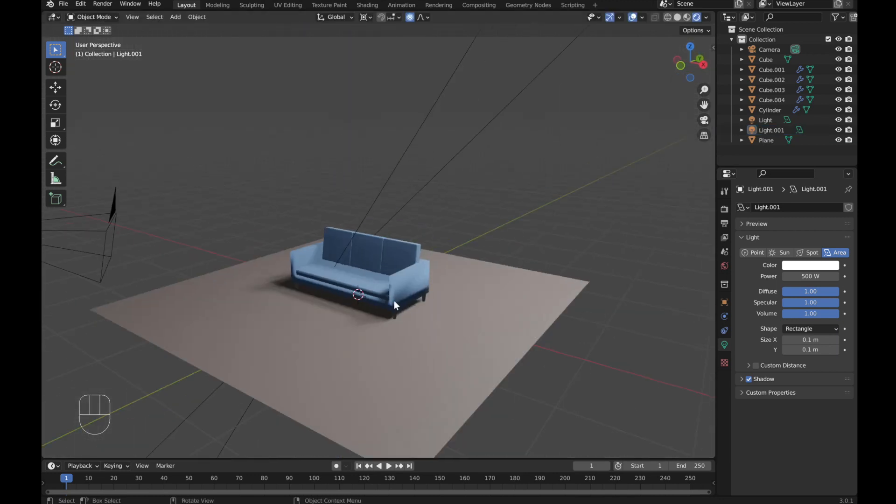
pyautogui.scroll(1, 394, 301)
pyautogui.press('.')
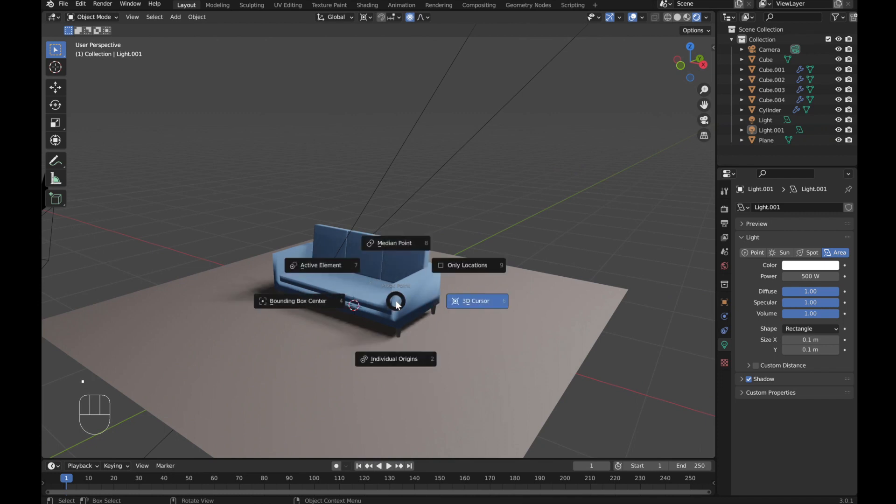
pyautogui.click(385, 244)
pyautogui.moveTo(328, 297); pyautogui.dragTo(368, 296, button='middle')
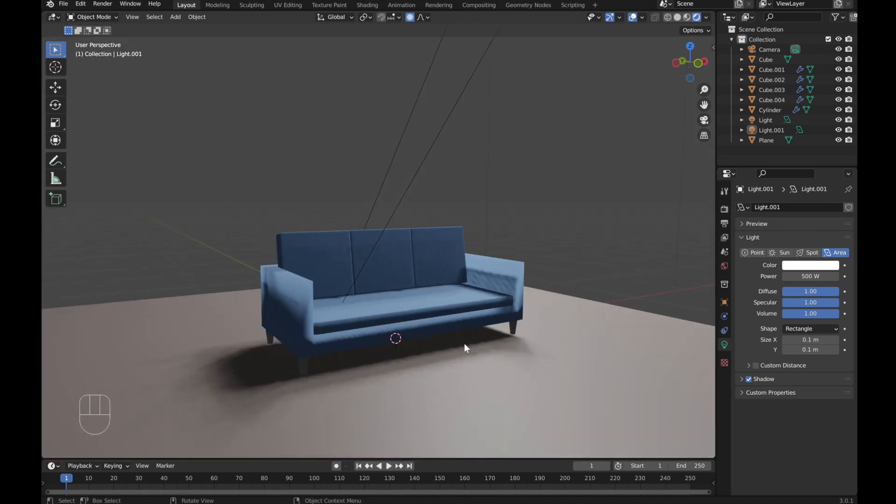
# Step: Select the camera and review the render and output properties, including the 1920 x 1080 resolution
pyautogui.click(763, 52)
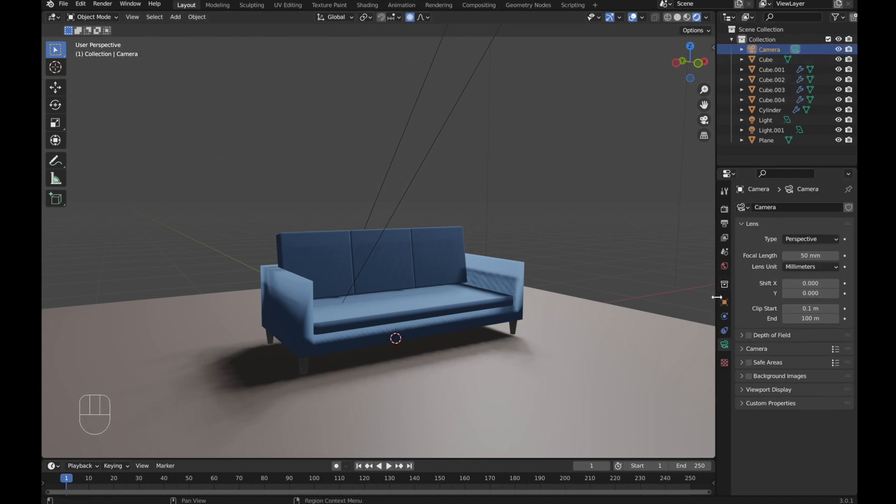
pyautogui.click(725, 209)
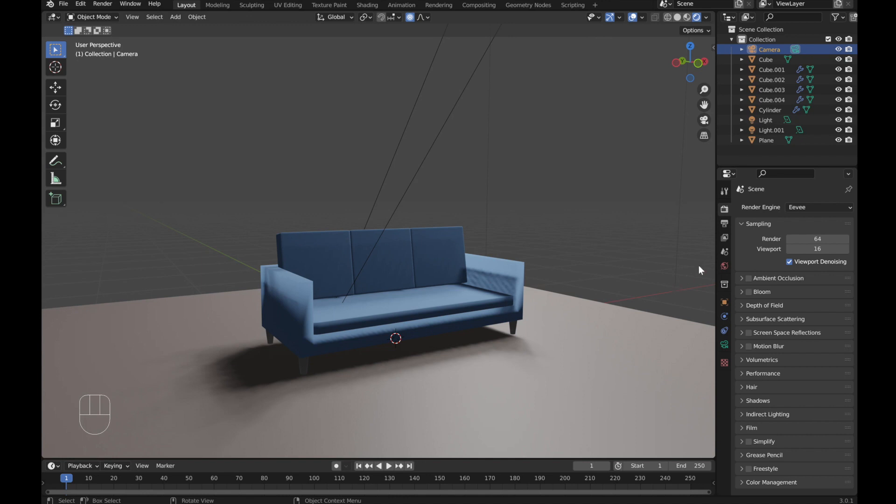
pyautogui.click(723, 225)
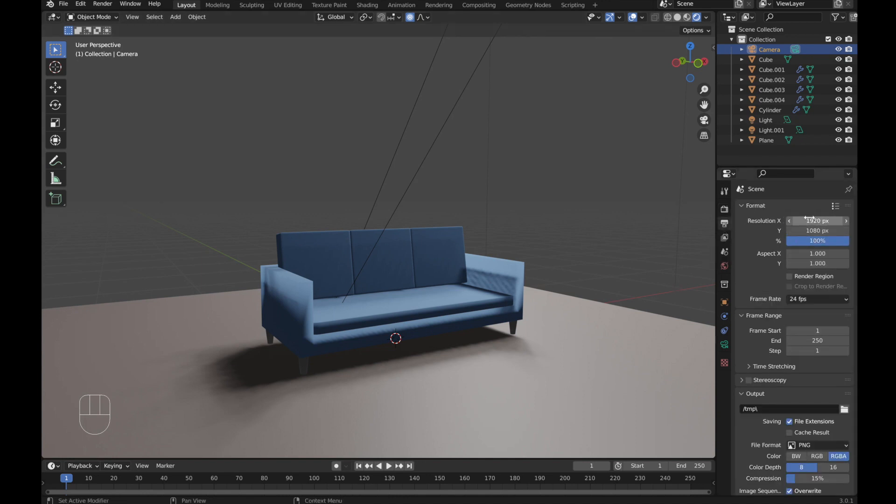
# Step: Render an image from the camera view and close the render window
pyautogui.press('KP_0')
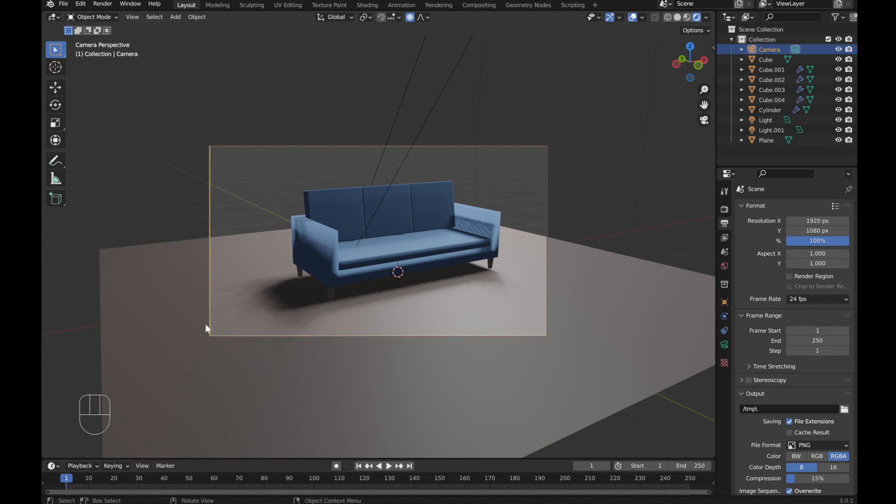
pyautogui.click(103, 6)
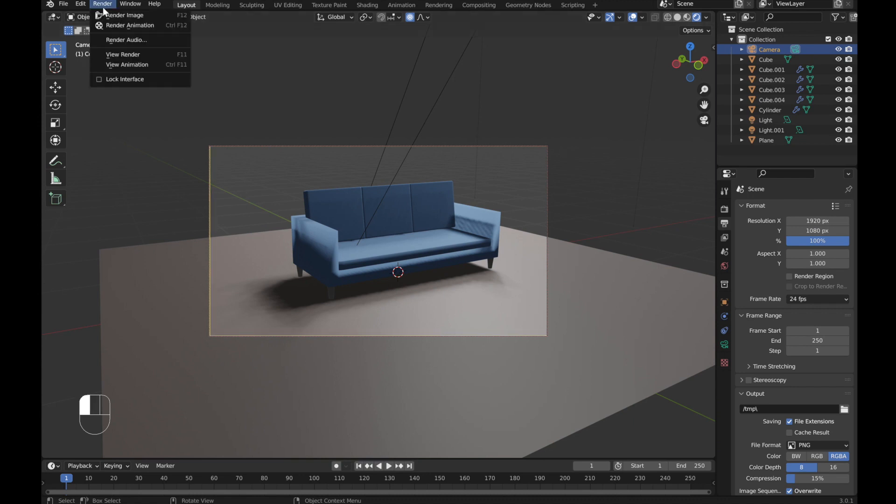
pyautogui.click(128, 18)
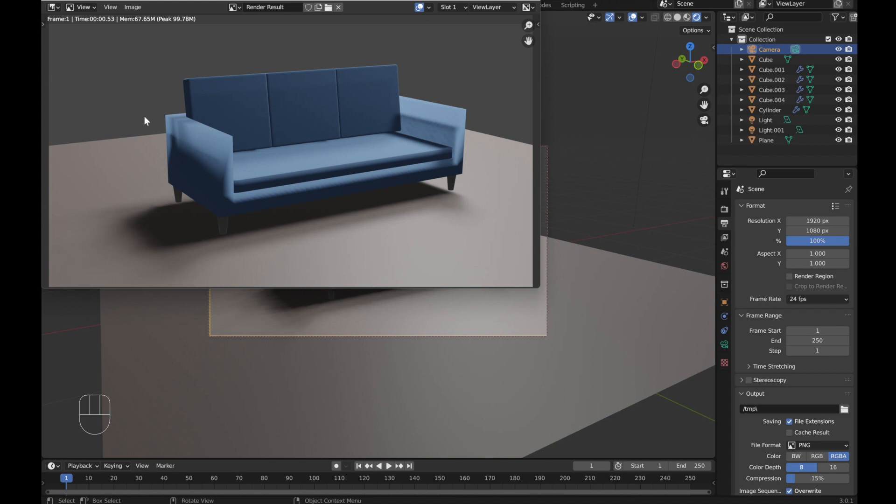
pyautogui.click(134, 7)
pyautogui.press('Escape')
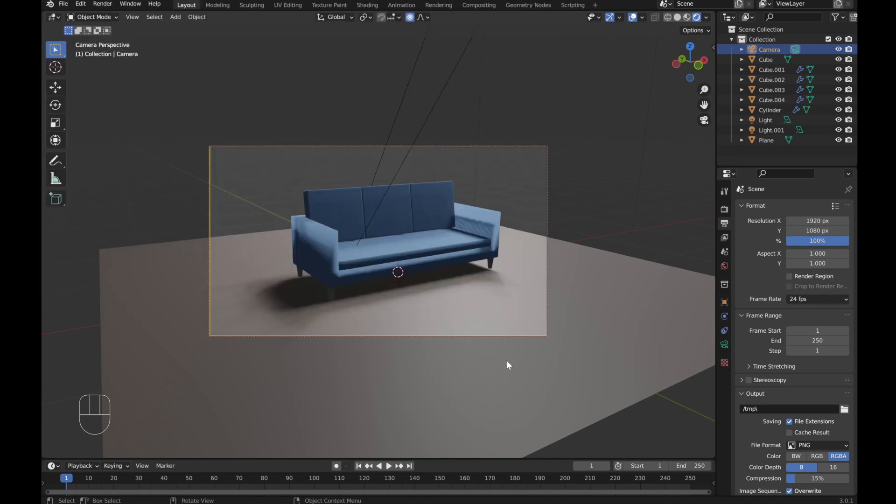
pyautogui.moveTo(506, 360); pyautogui.dragTo(528, 308, button='middle')
pyautogui.scroll(-2, 520, 307)
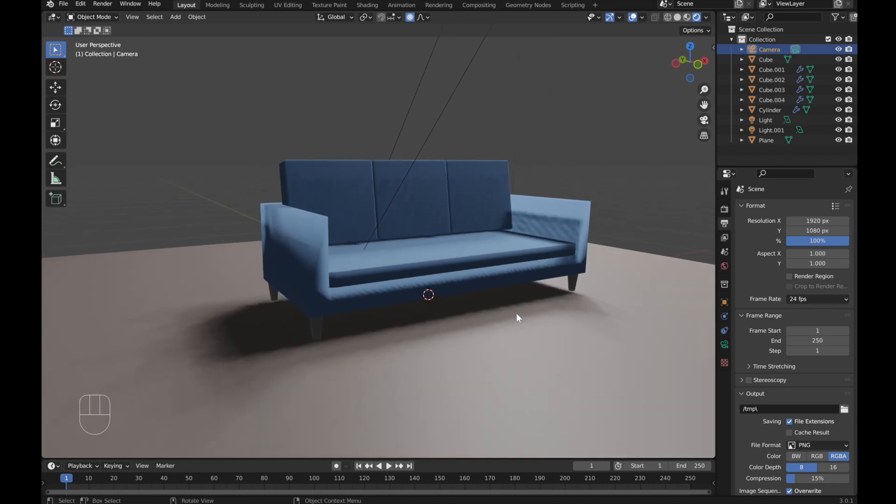